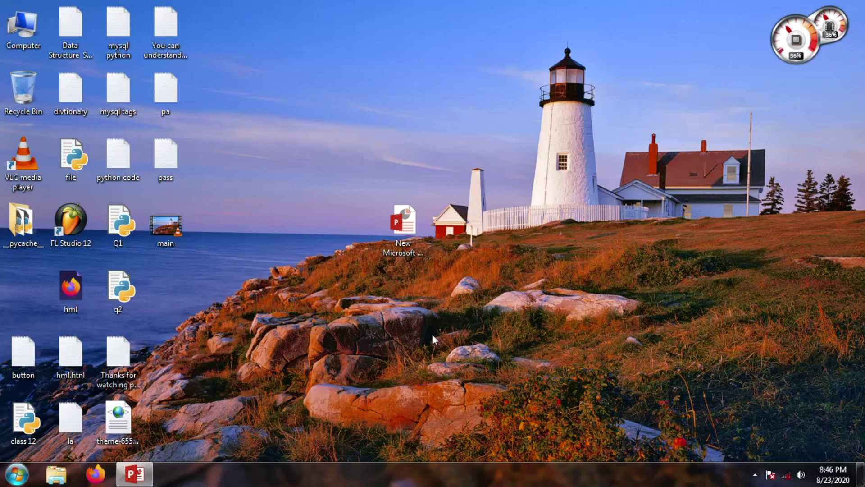
Search 'ser' from the Start menu and launch the Services console.
left_click(17, 474)
left_click(52, 443)
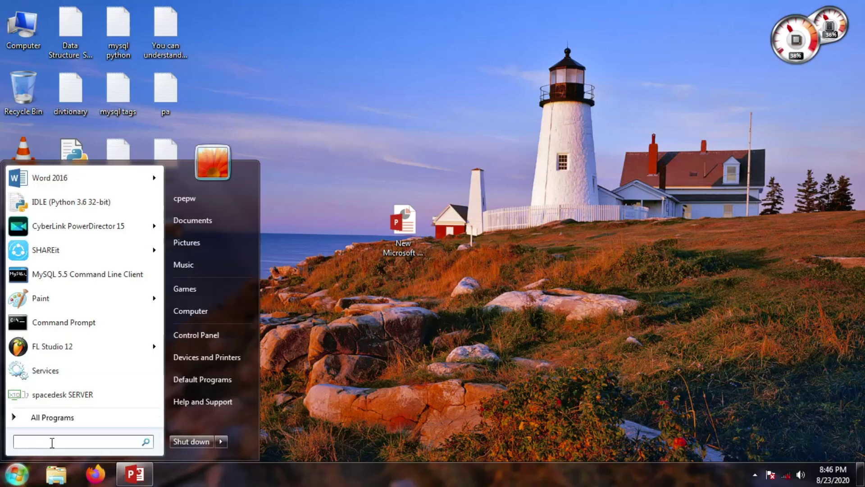
type("ser")
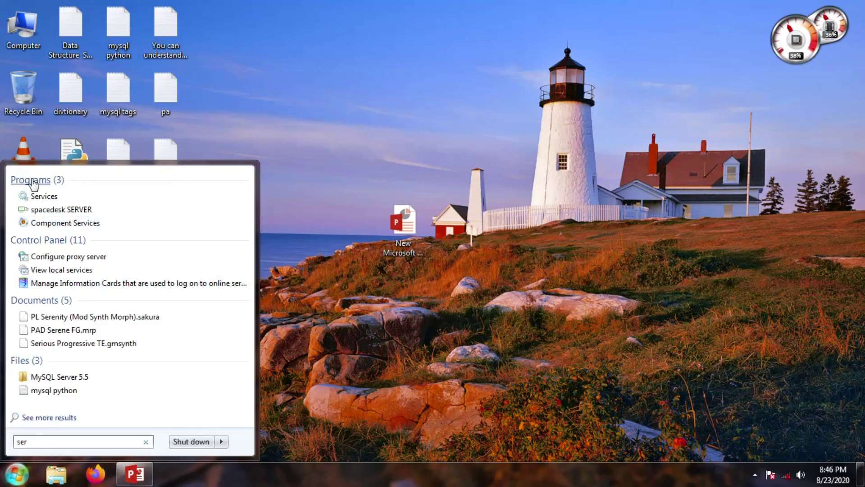
left_click(40, 194)
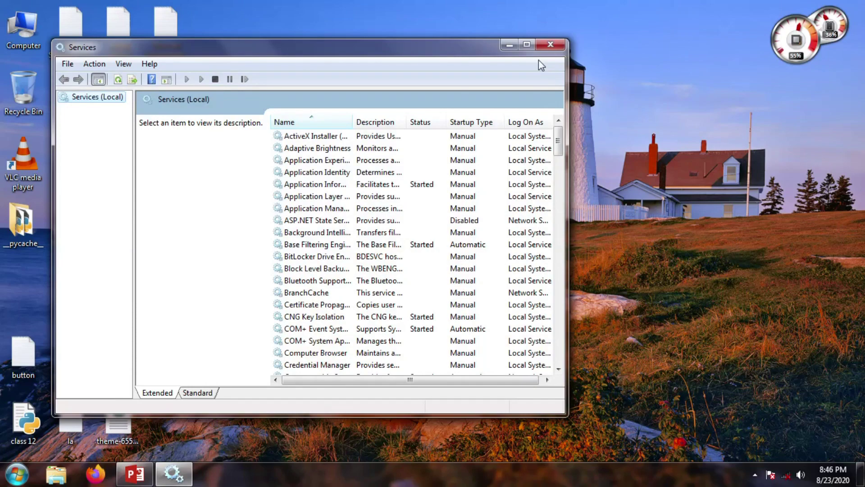
Maximize Services and open the MySQL55 service's properties.
left_click(525, 45)
left_click_drag(859, 121, 859, 215)
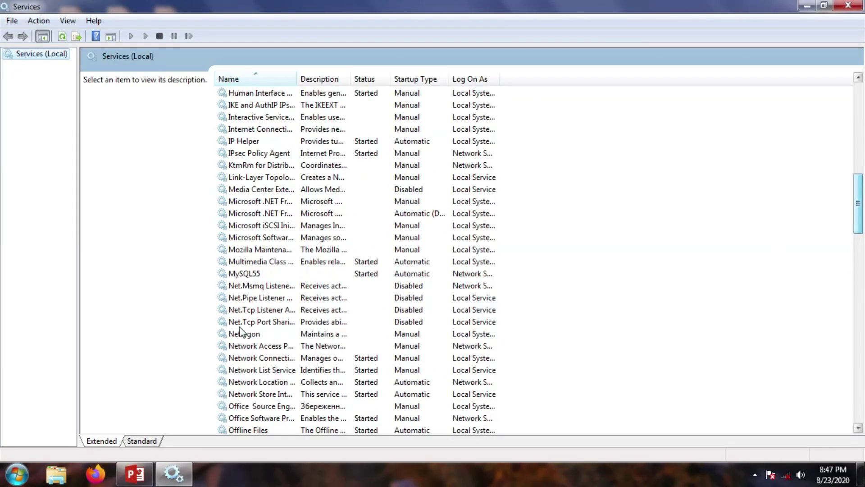
left_click(261, 273)
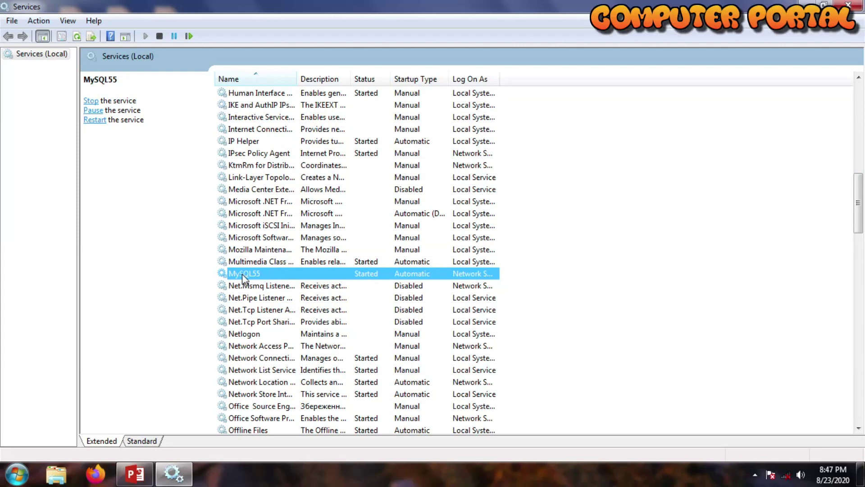
double_click(260, 276)
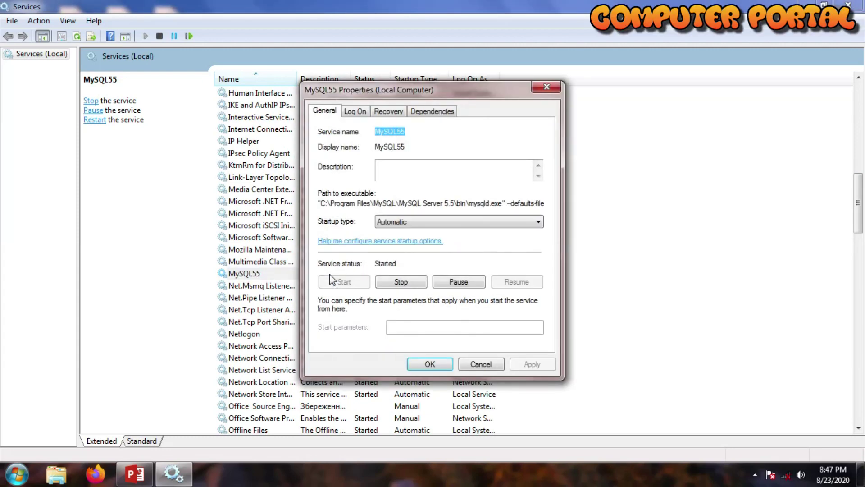
Set MySQL55 startup type to Disabled, stop the service, apply, and close Services.
left_click(420, 224)
left_click(388, 260)
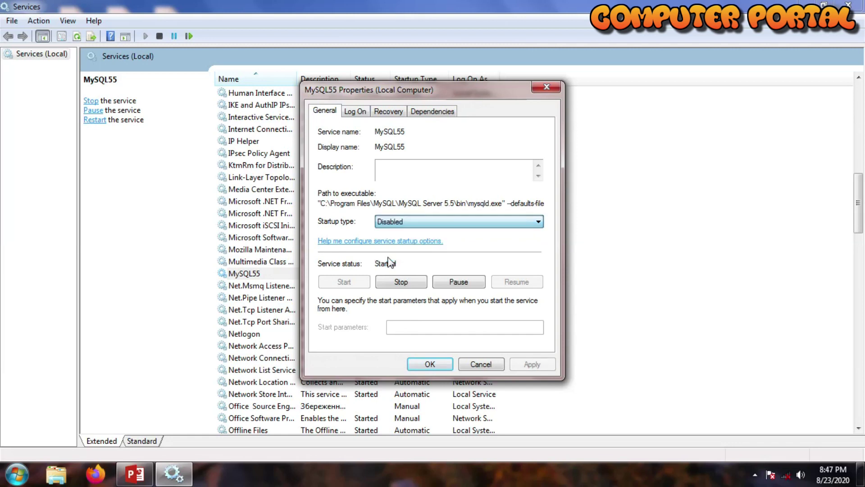
left_click(405, 282)
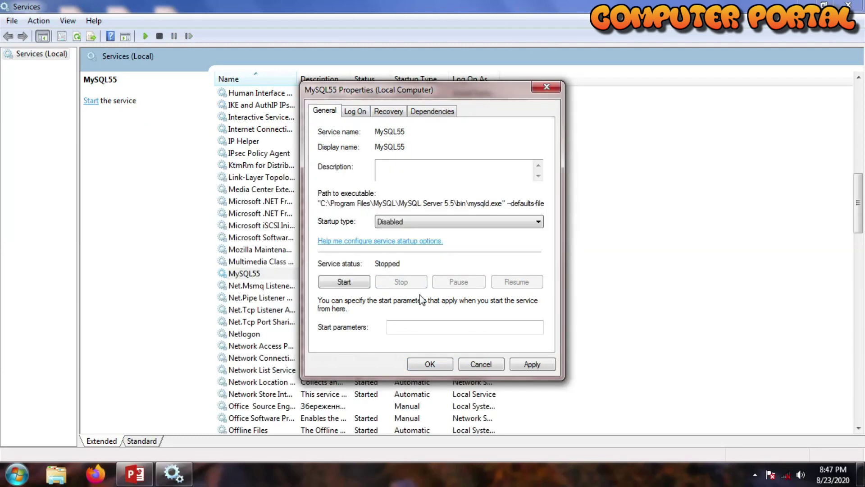
left_click(532, 363)
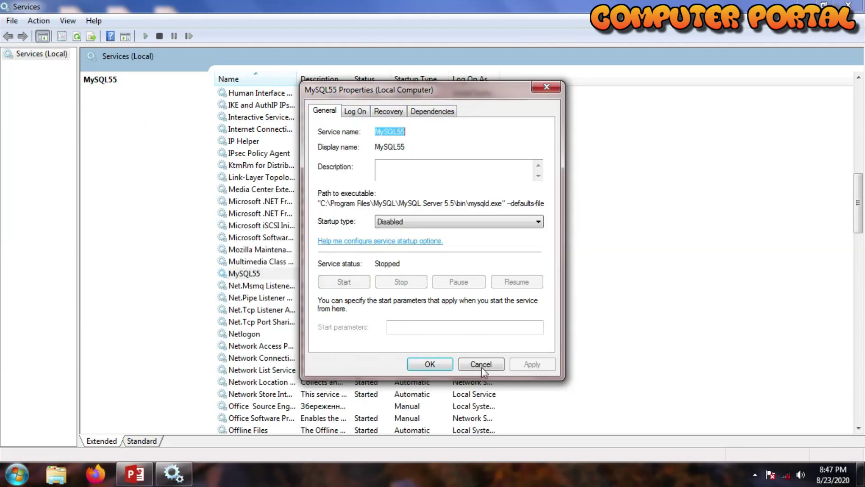
left_click(429, 364)
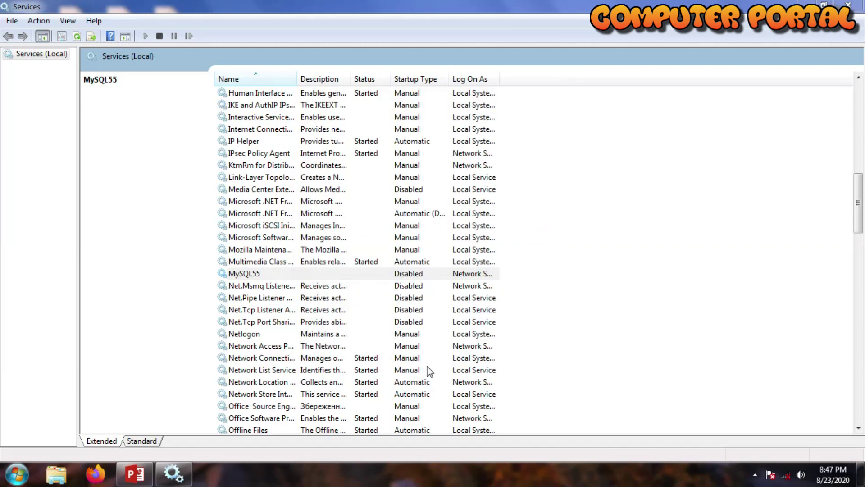
left_click(859, 9)
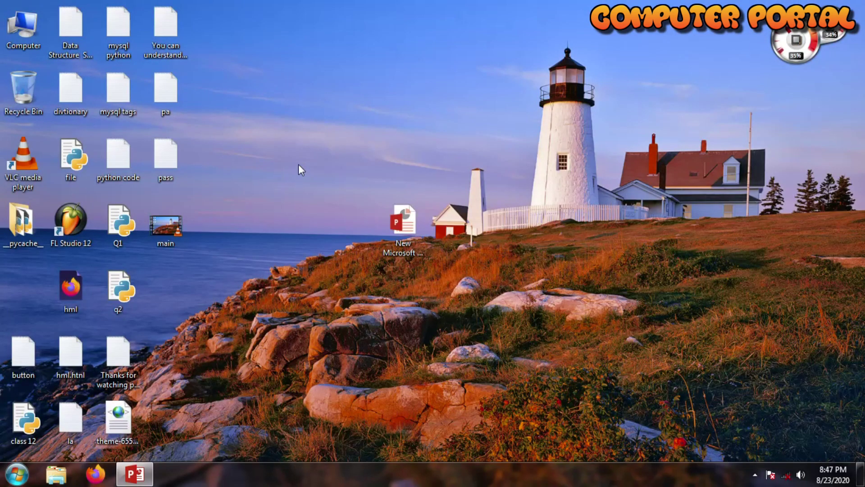
In Local Disk (C:), rename New Text Document to 'computer', open it, and paste the SQL reset lines.
key("super+e")
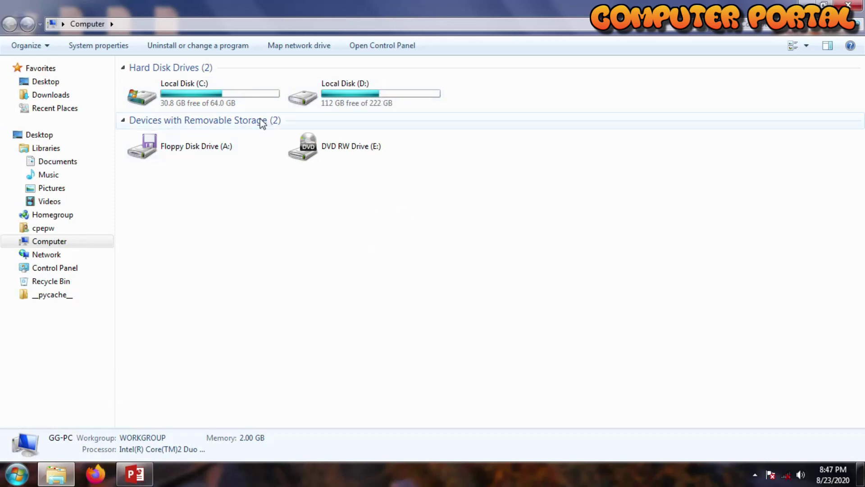
double_click(267, 98)
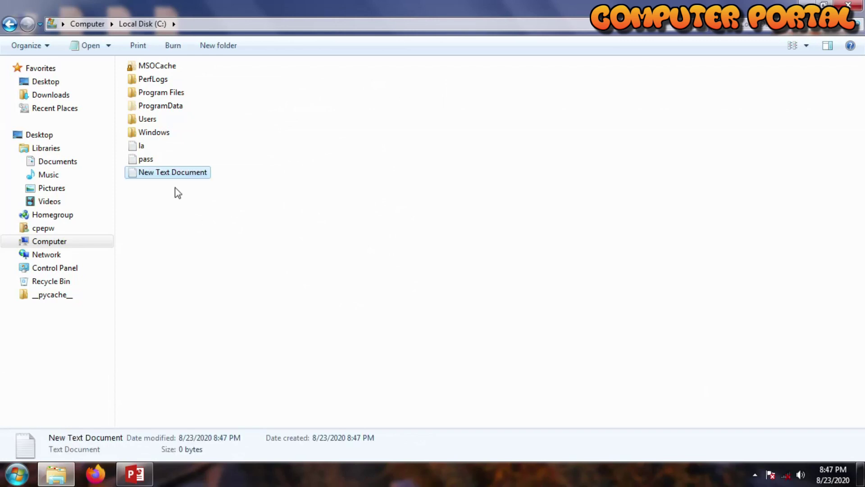
right_click(153, 176)
left_click(201, 408)
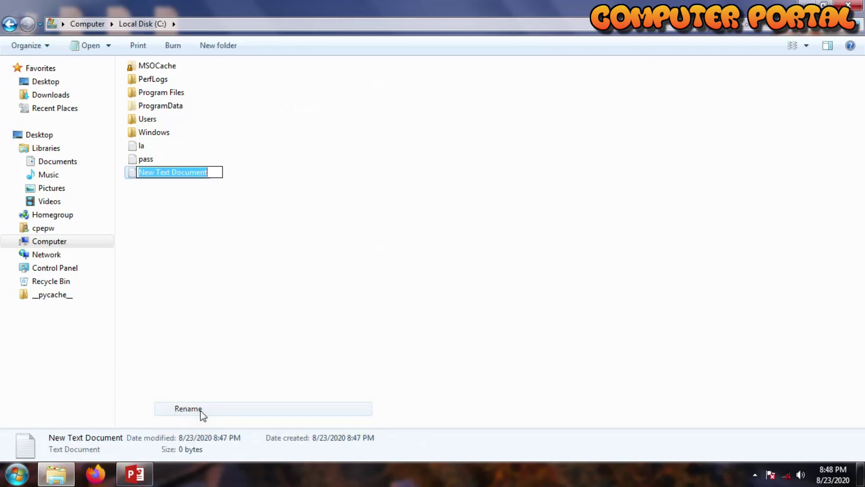
type("computer")
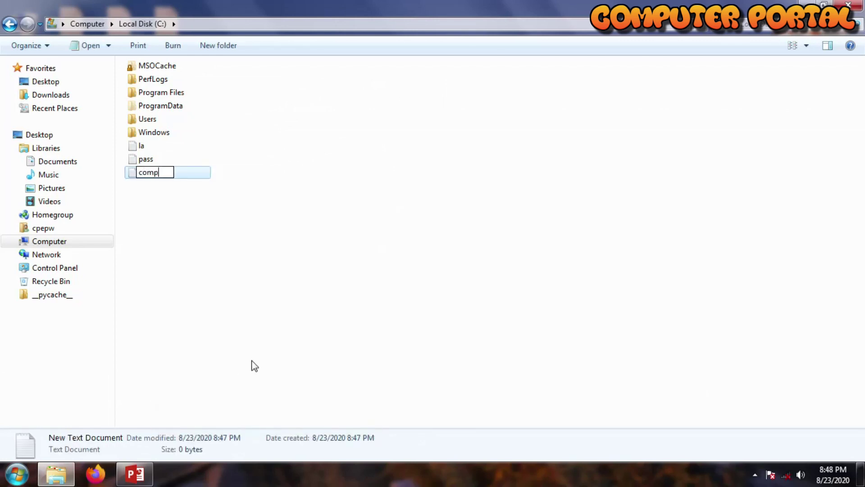
key("Return")
key("Return")
key("ctrl+v")
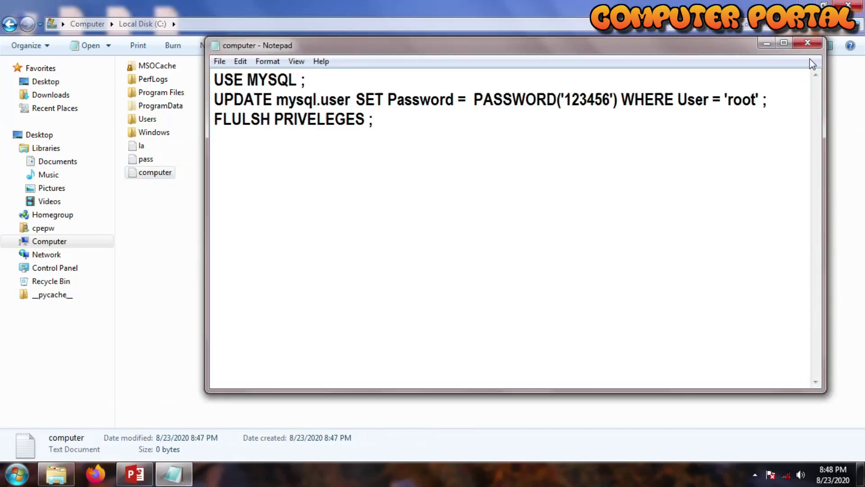
In the maximized Notepad, type the new root password inside PASSWORD('') on the UPDATE line.
left_click(784, 43)
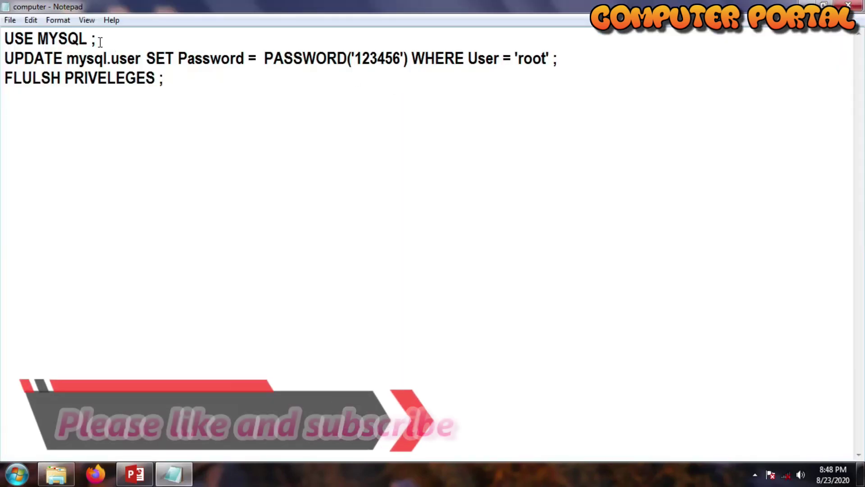
left_click_drag(94, 39, 8, 39)
left_click(175, 86)
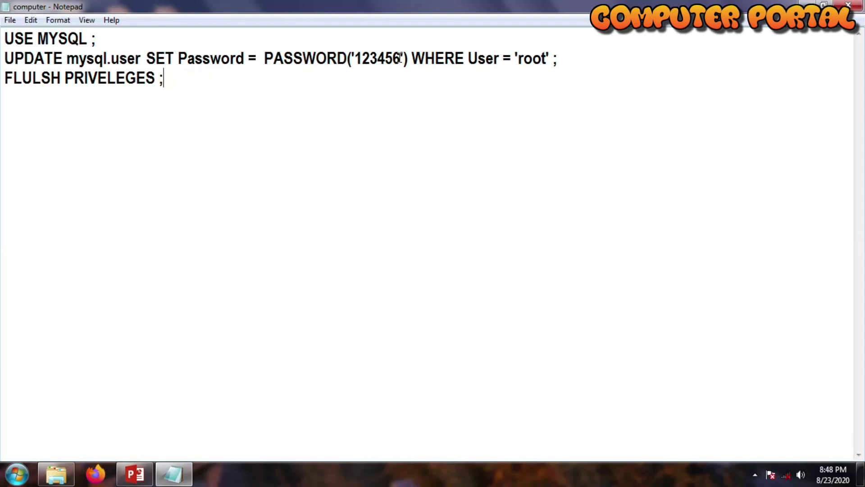
left_click_drag(6, 59, 401, 59)
key("BackSpace")
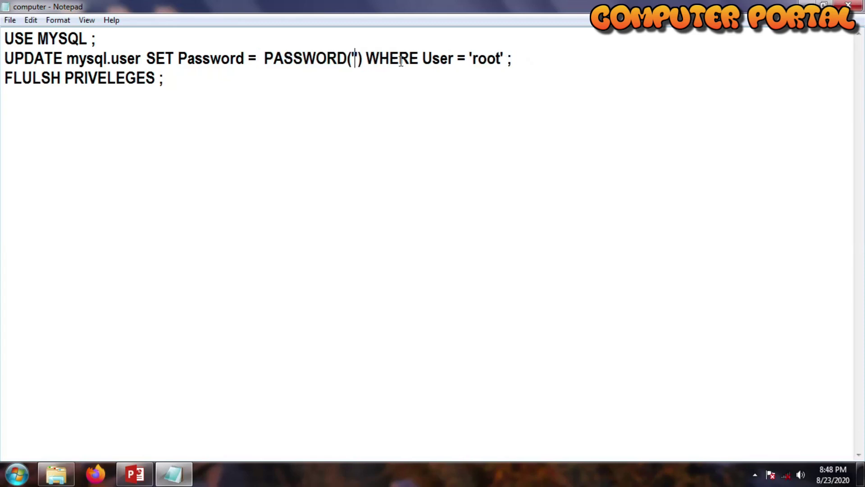
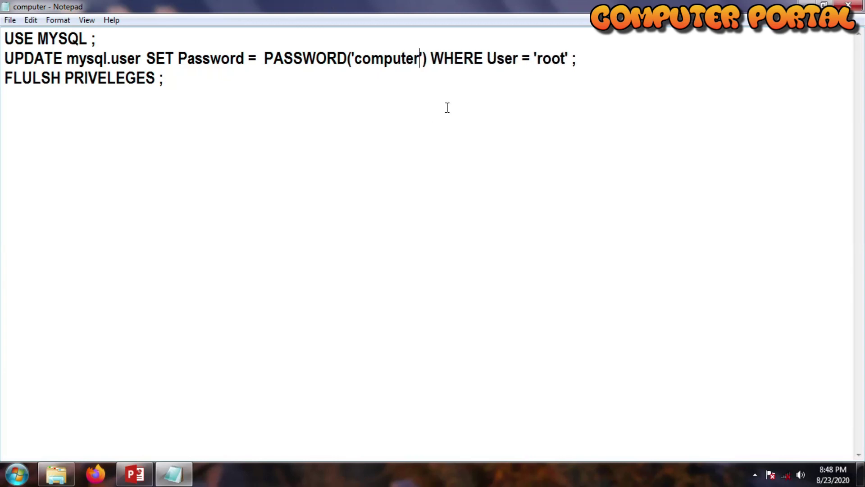
left_click_drag(432, 58, 568, 60)
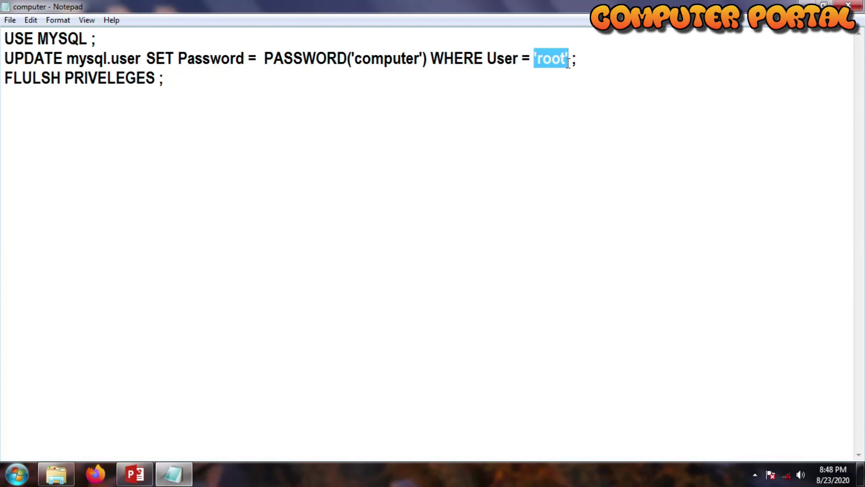
left_click(196, 85)
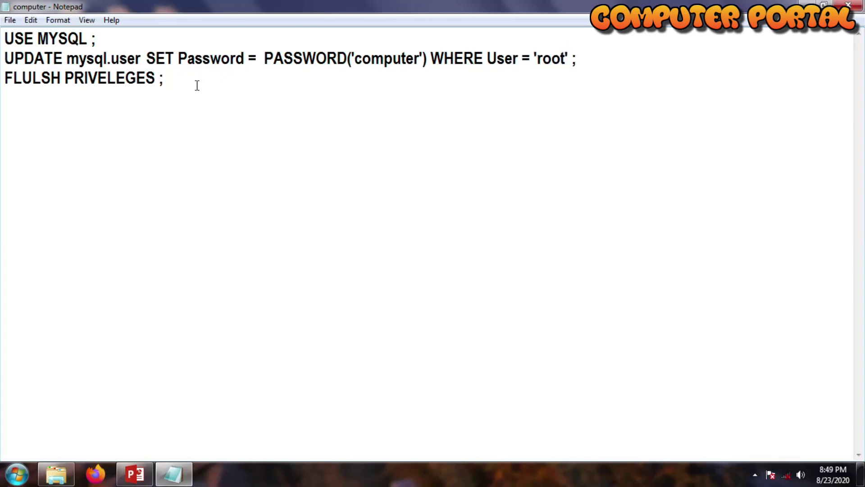
Save the computer reset script and close Notepad.
left_click_drag(169, 81, 154, 78)
left_click(165, 81)
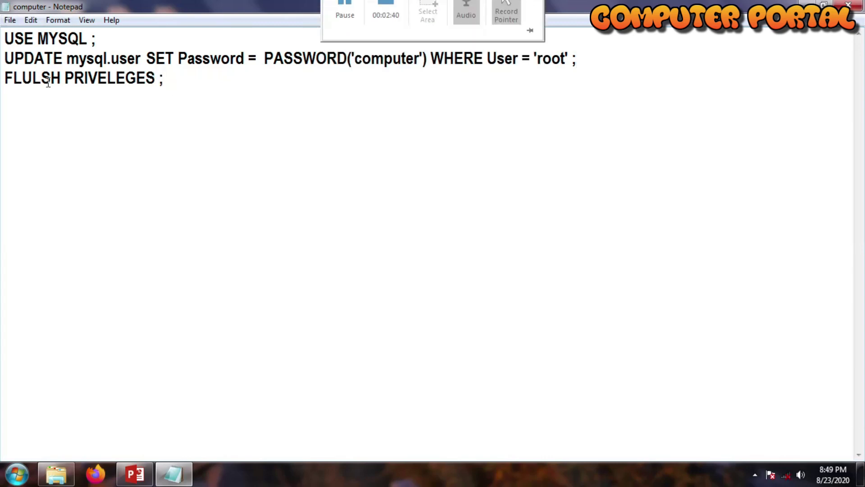
left_click(13, 21)
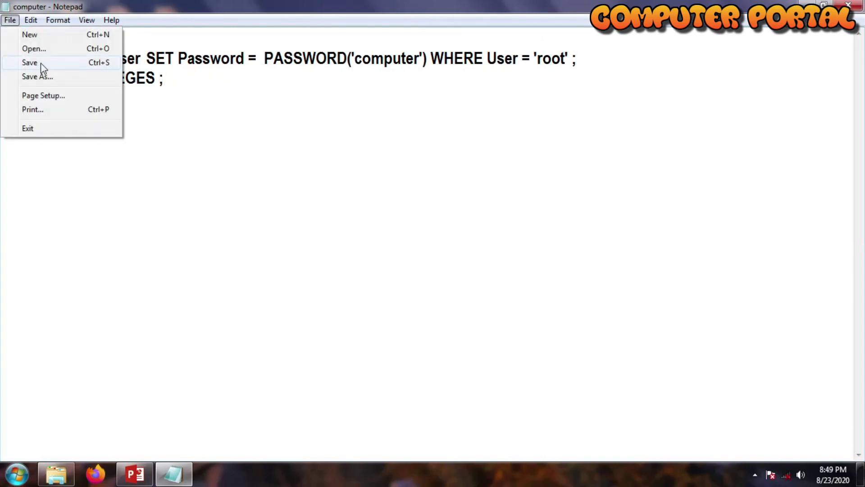
left_click(41, 63)
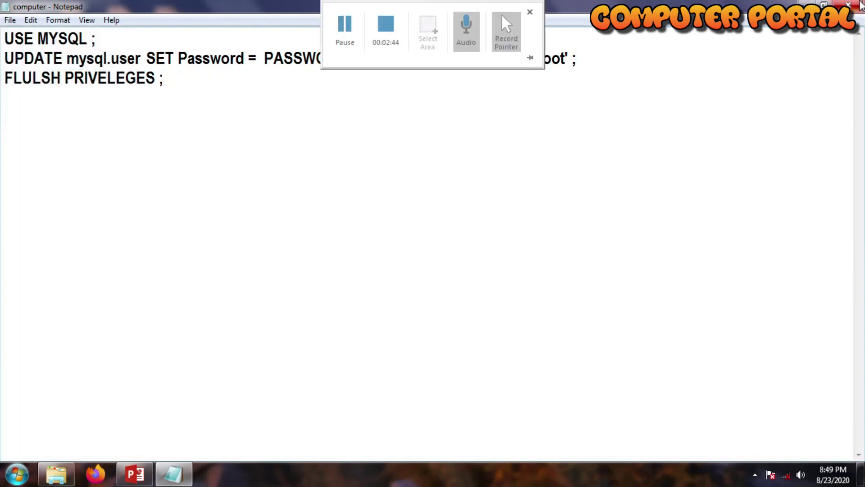
left_click(862, 5)
Refresh the C: listing and navigate into Program Files > MySQL > MySQL Server 5.5.
right_click(207, 326)
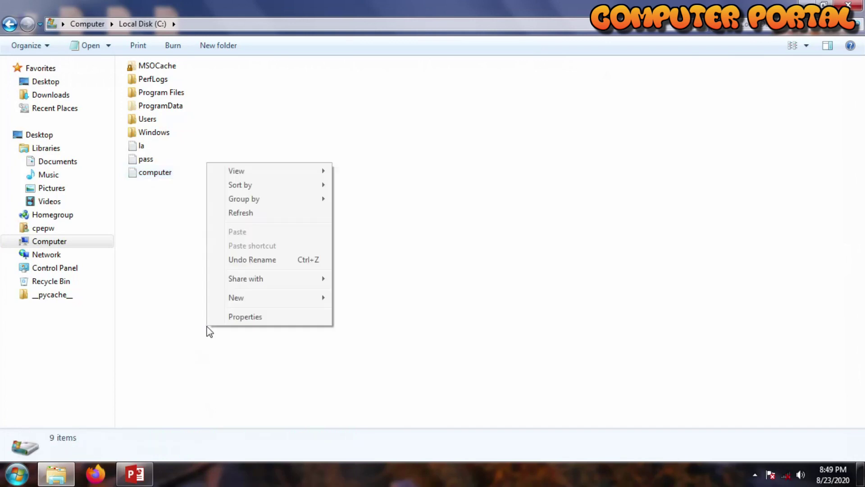
left_click(251, 213)
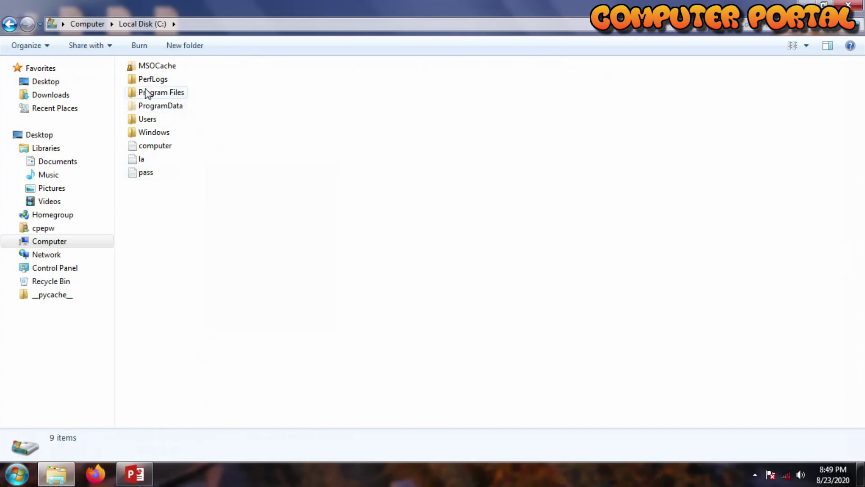
left_click(160, 96)
double_click(160, 95)
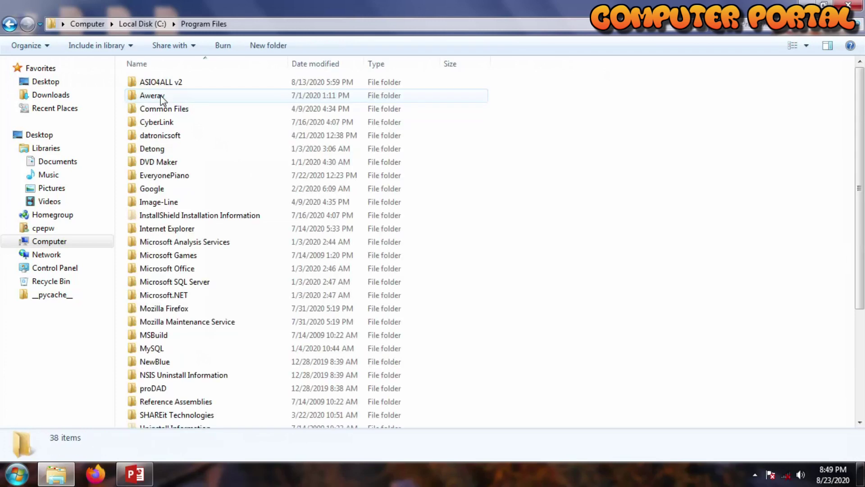
scroll(177, 321, "down", 1)
double_click(167, 313)
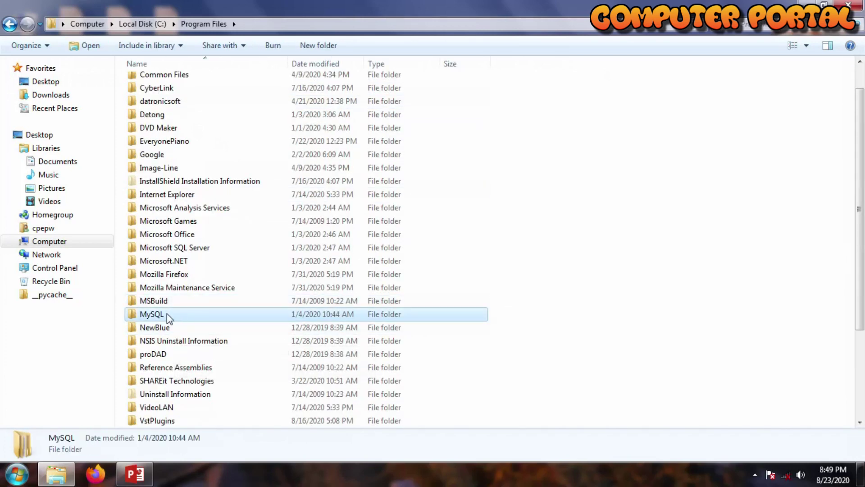
left_click(198, 112)
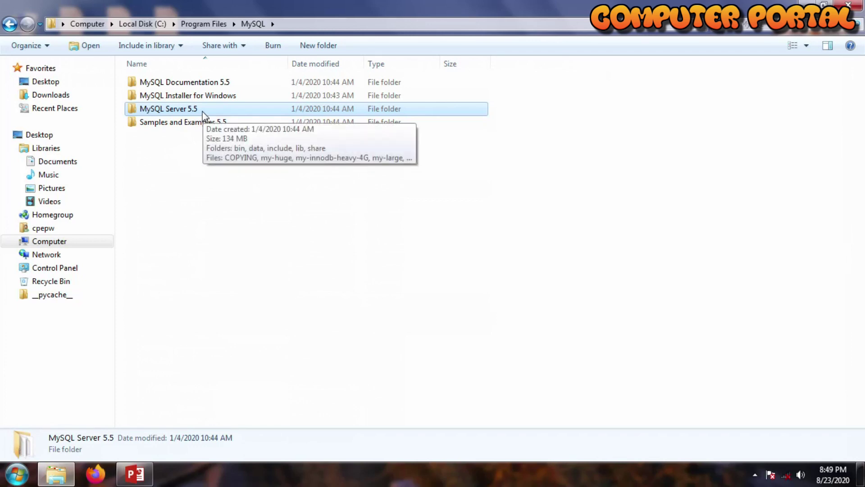
double_click(202, 112)
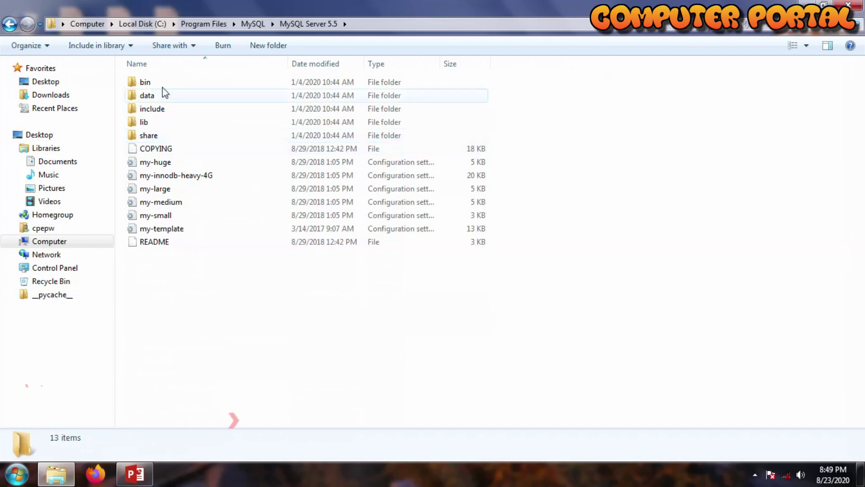
Enter the bin folder and launch cmd from its address bar.
double_click(157, 84)
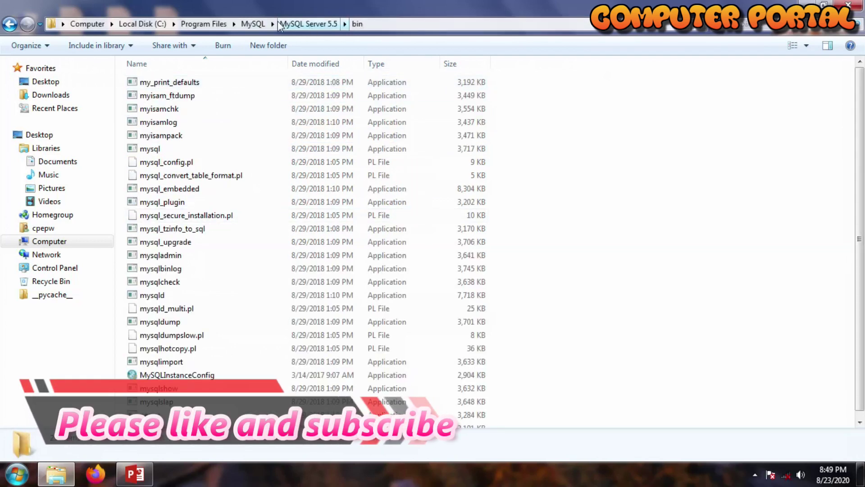
left_click(397, 25)
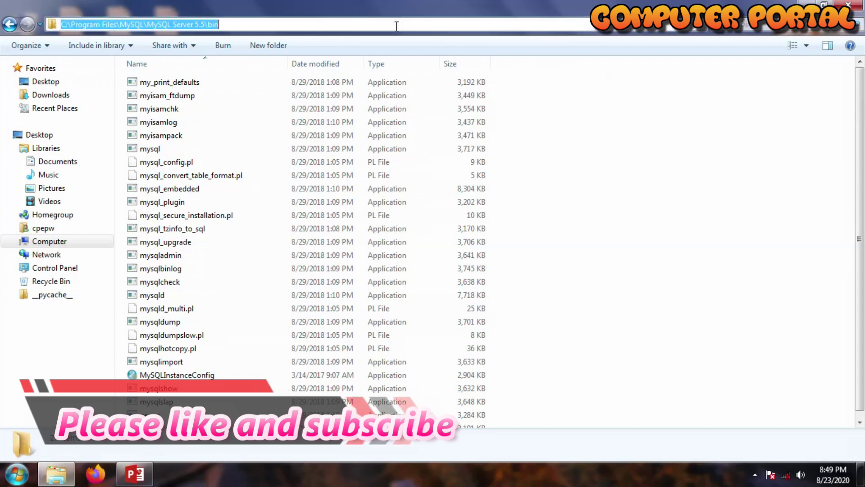
type("cmd")
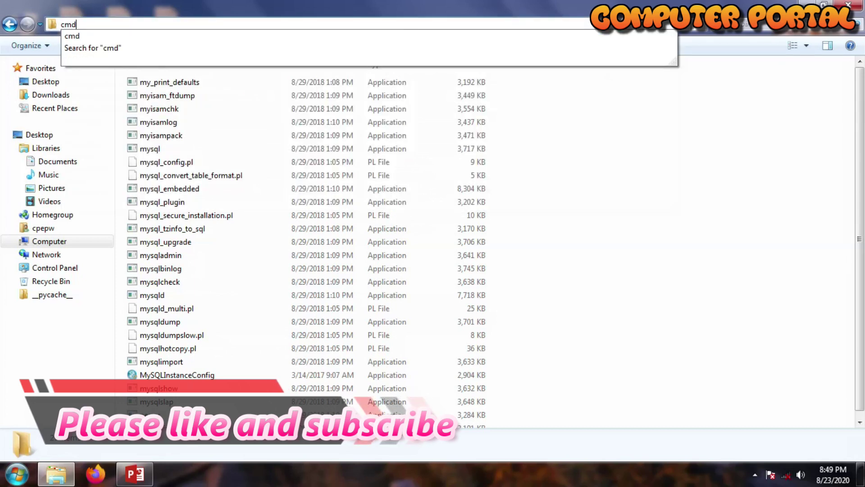
key("Return")
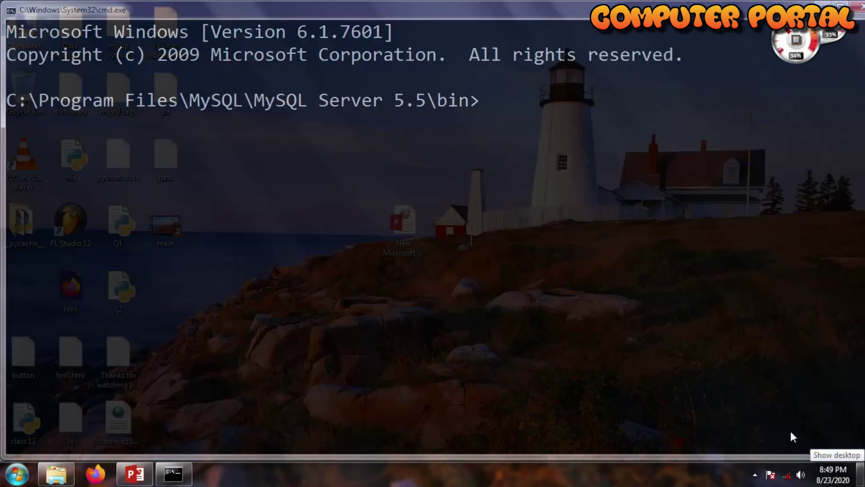
Open the desktop's pass file, holding the mysqld --defaults-file/--init-file template, in maximized Notepad.
left_click(862, 473)
double_click(175, 163)
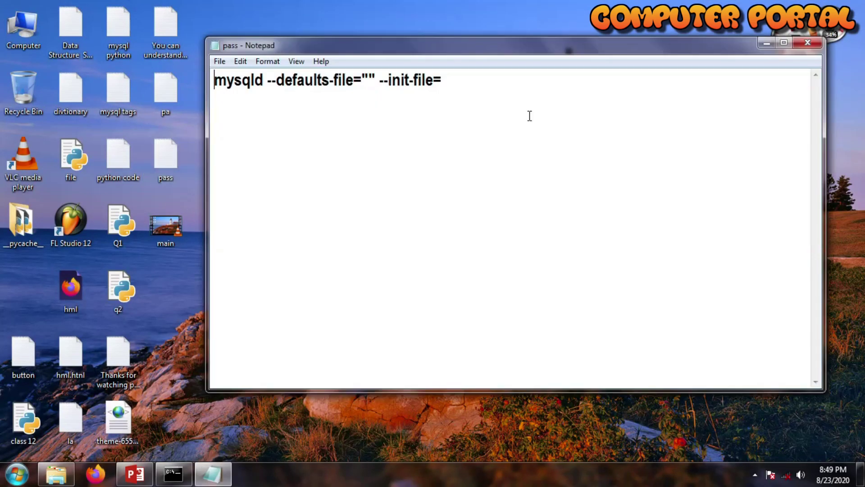
left_click(784, 42)
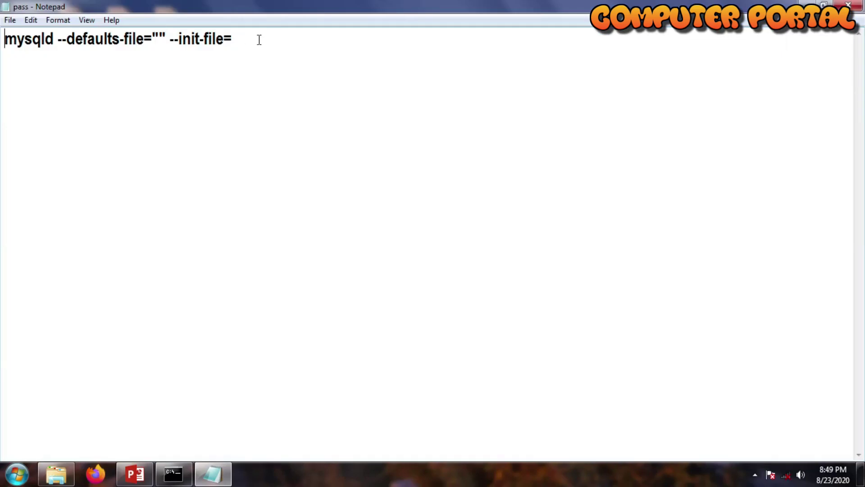
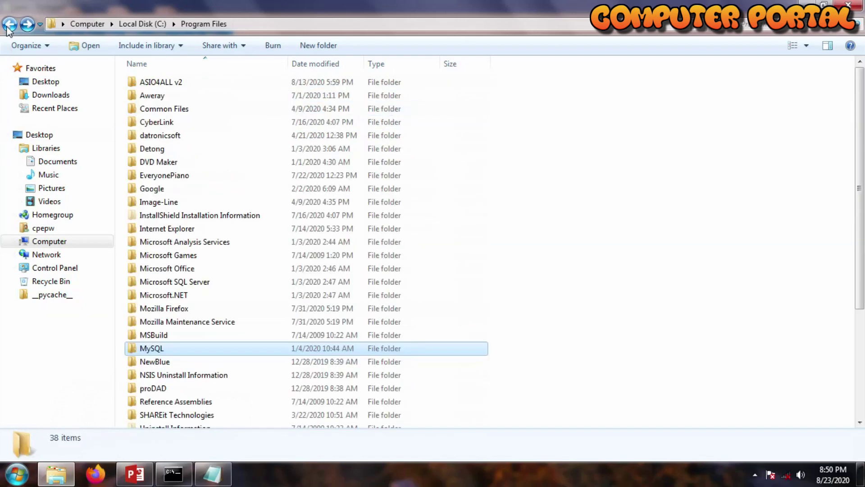
Go back to C: and navigate into ProgramData > MySQL > MySQL Server 5.5 to find the my config file.
left_click(11, 25)
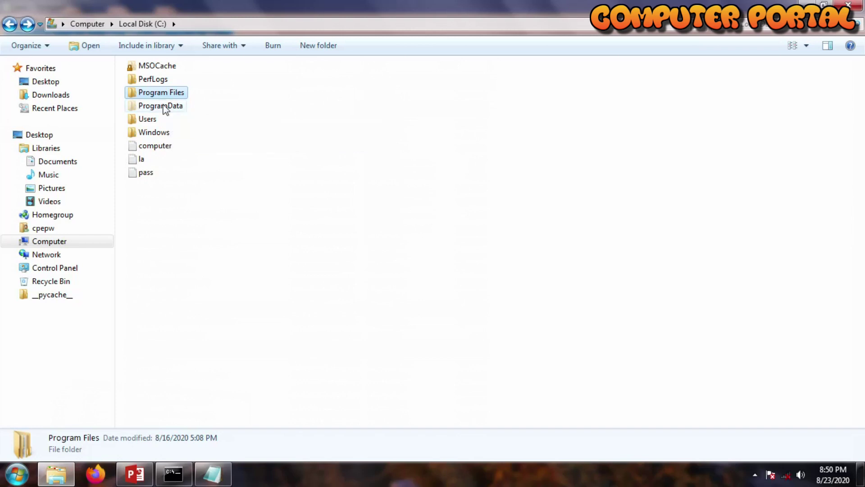
double_click(164, 107)
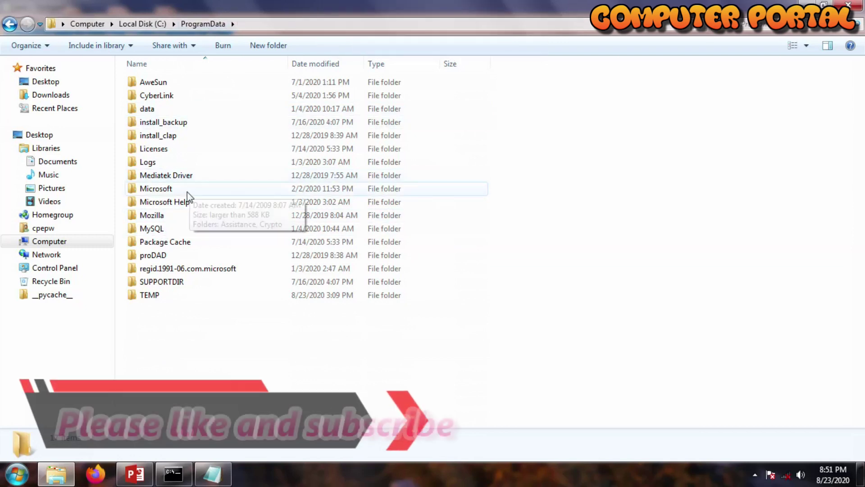
double_click(171, 229)
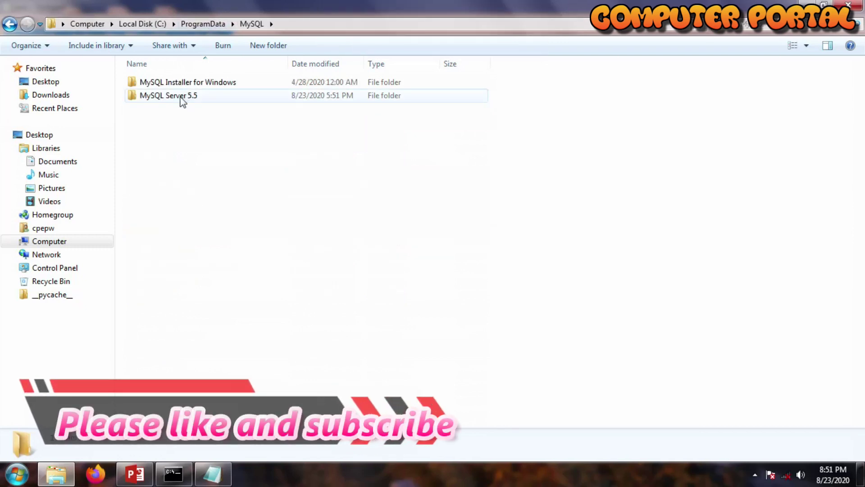
double_click(207, 96)
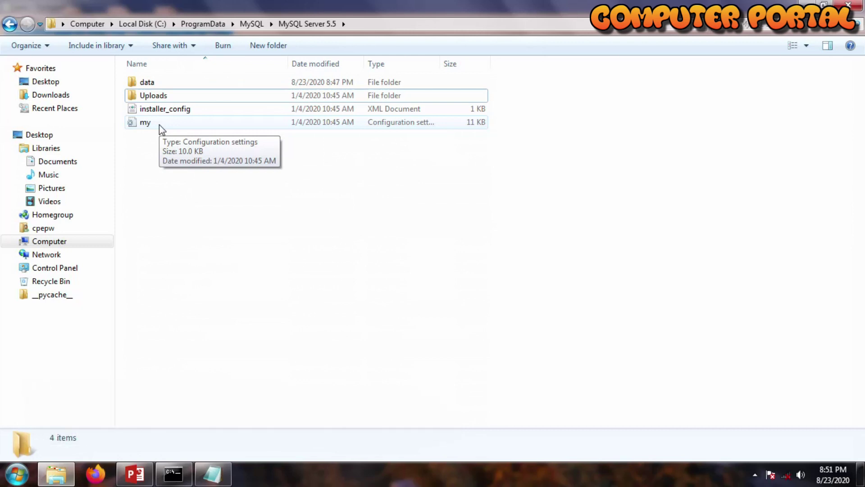
Extend the address-bar path with \my.ini, copy the full my.ini path, and open it.
left_click(159, 124)
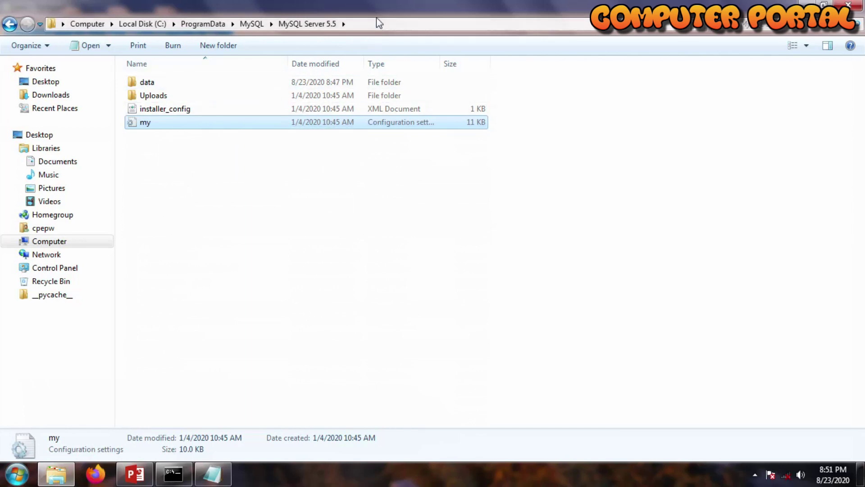
left_click(385, 25)
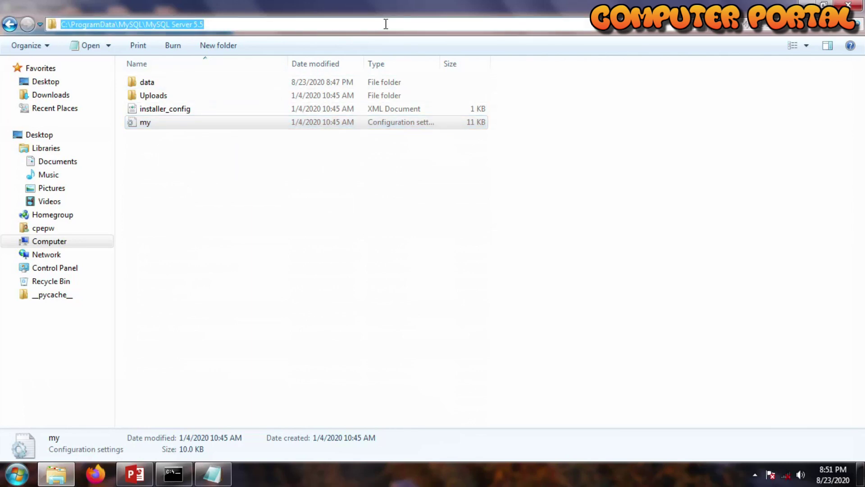
left_click(386, 24)
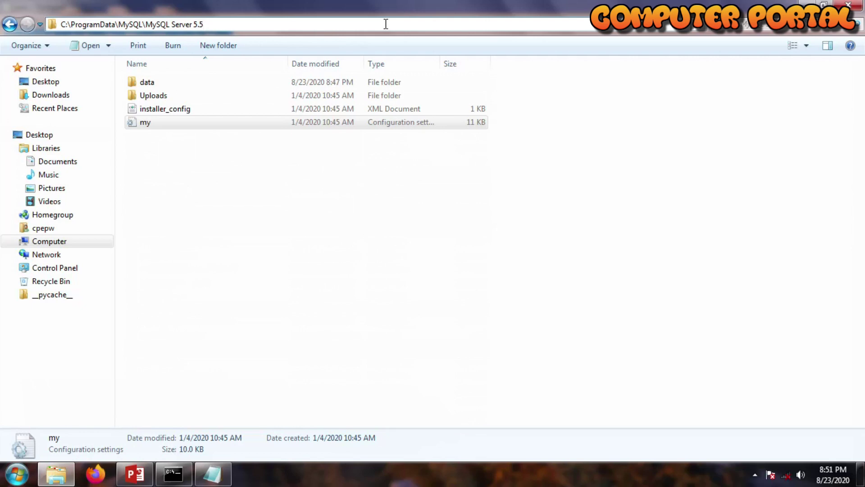
type("\\")
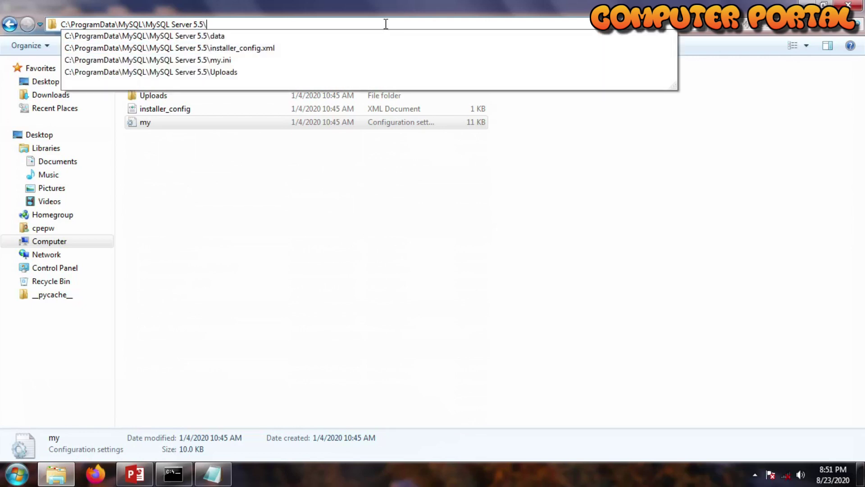
type("myi")
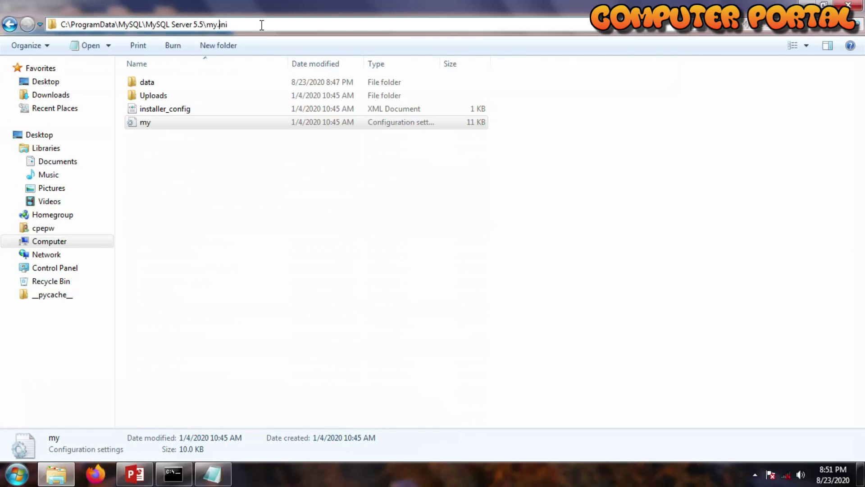
left_click_drag(263, 27, 60, 23)
key("super+c")
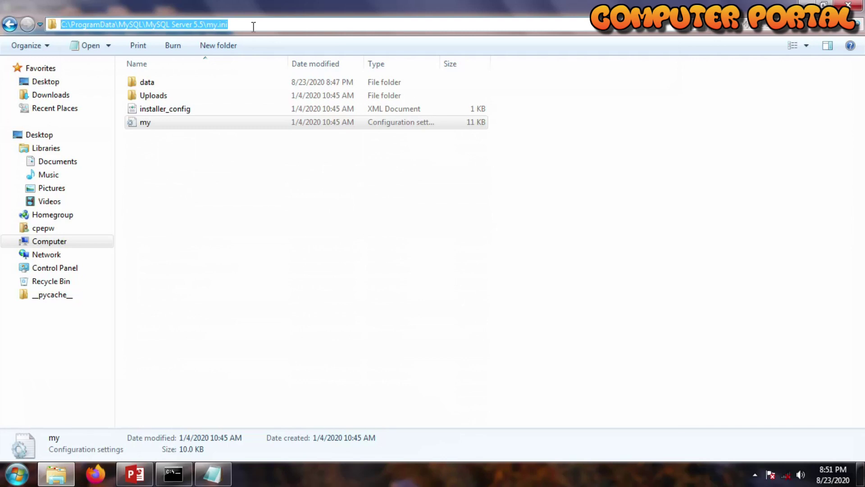
key("Return")
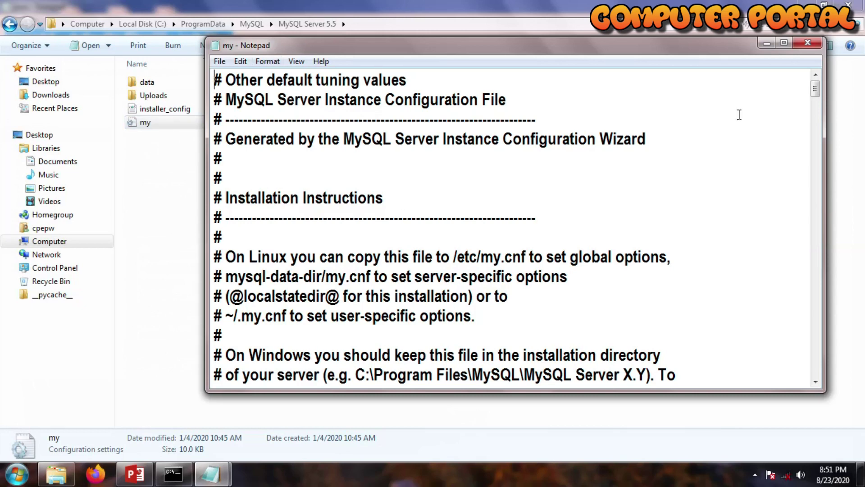
Close my.ini in Notepad and paste the path into the mysqld --defaults-file quotes in cmd.
left_click(807, 43)
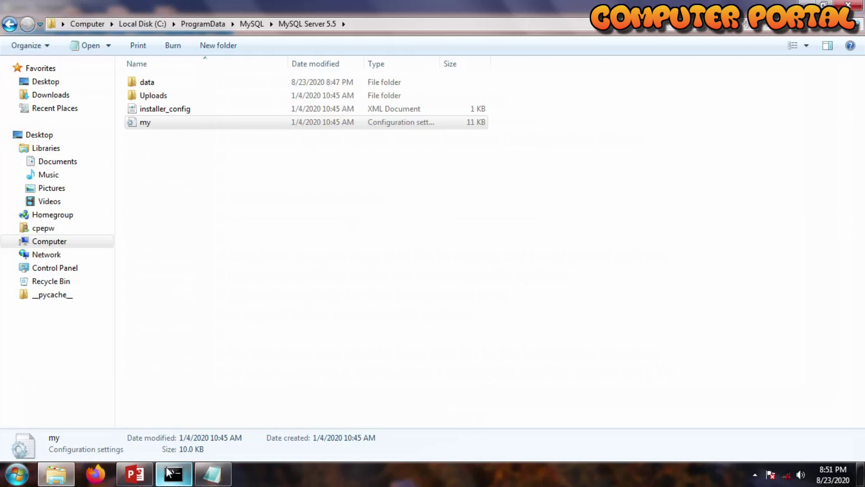
left_click(167, 481)
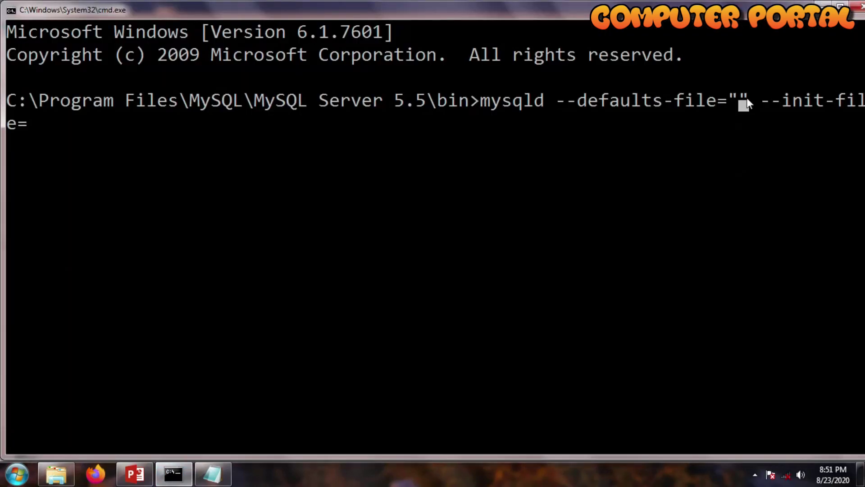
right_click(740, 97)
left_click(759, 132)
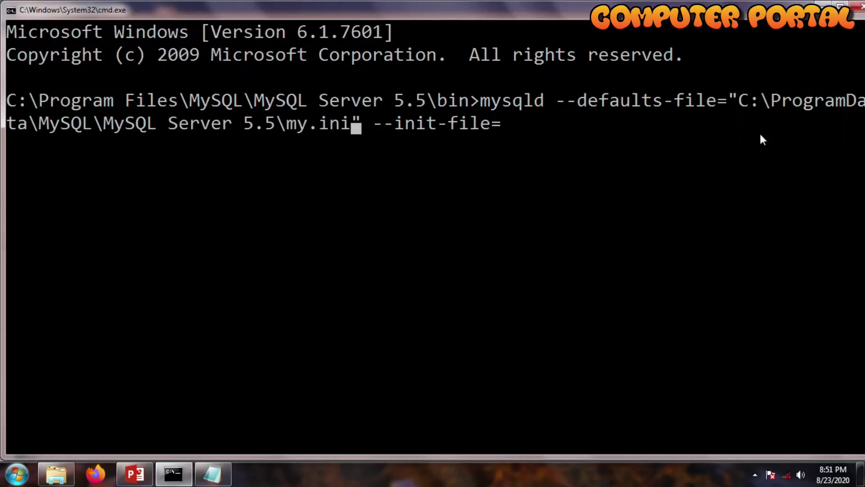
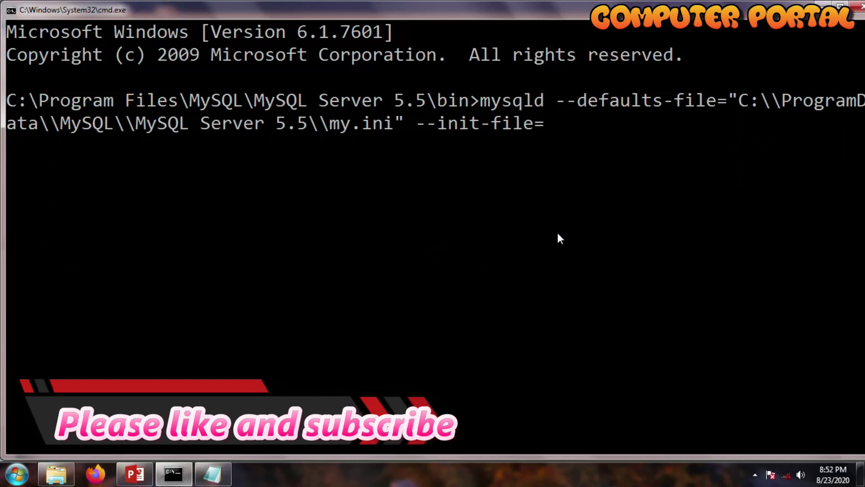
key("Right")
key("Right")
key("Right")
key("Right")
key("Right")
key("Right")
key("Right")
key("Right")
key("Right")
key("Right")
key("Right")
key("Right")
key("Right")
key("Right")
key("Right")
key("Right")
key("Right")
key("Right")
key("Right")
key("Right")
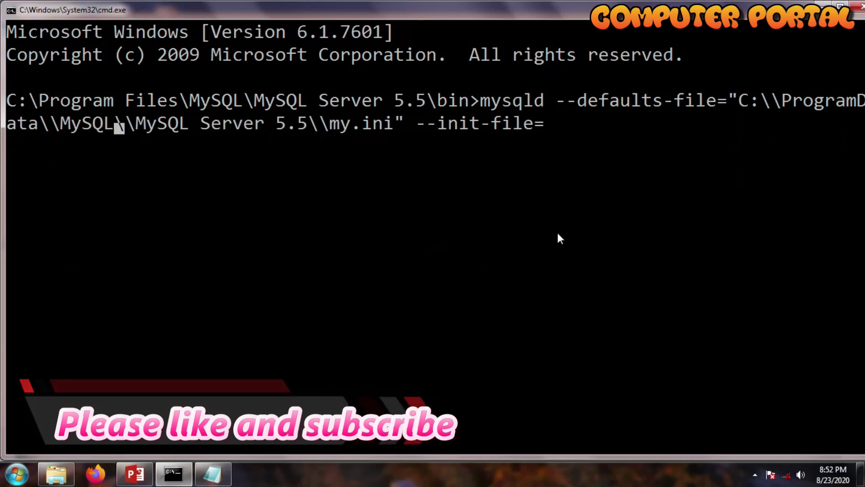
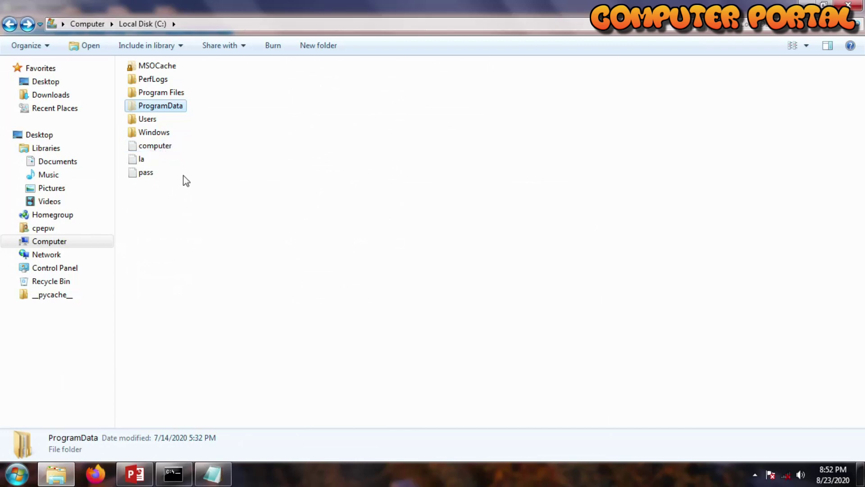
Enter C:\computer.txt in the Explorer address bar, accepting the autocomplete suggestion.
left_click(201, 25)
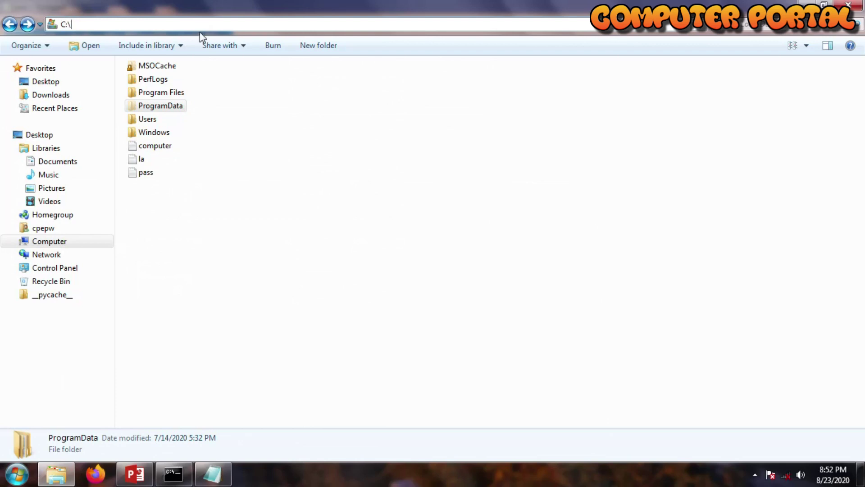
type("computer")
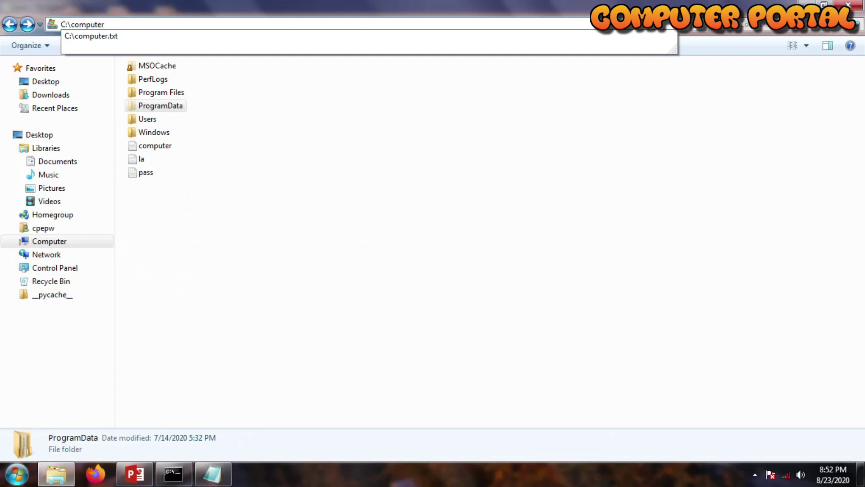
type(".tx")
left_click(202, 36)
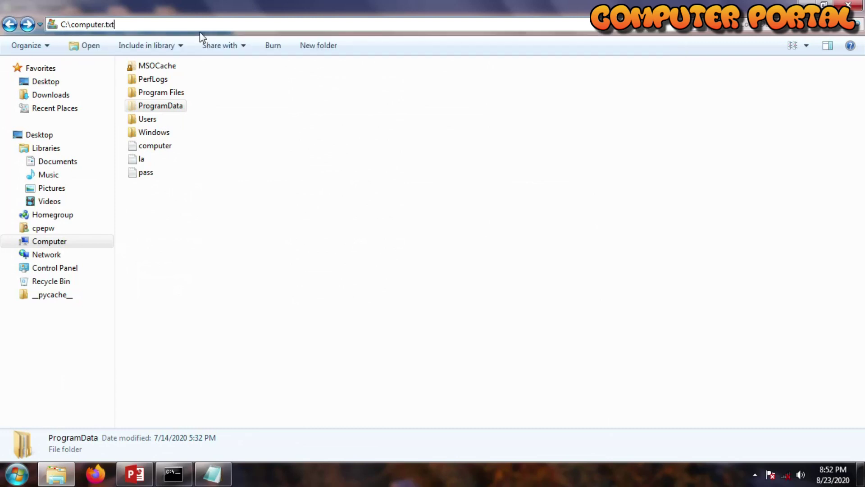
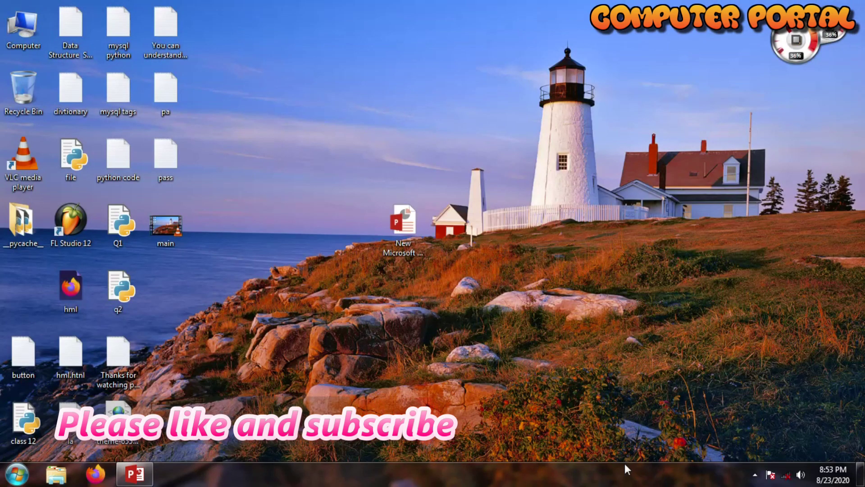
Open Task Manager, then launch the Services console by searching 'ser' from Start.
right_click(399, 469)
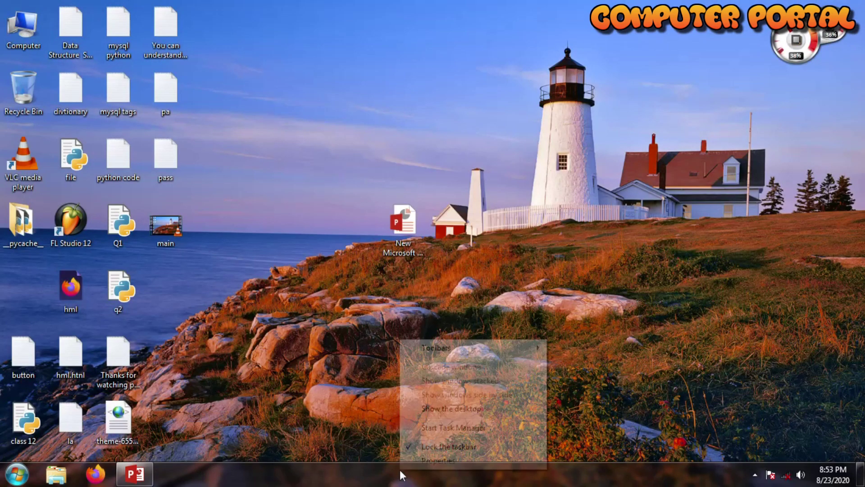
left_click(450, 428)
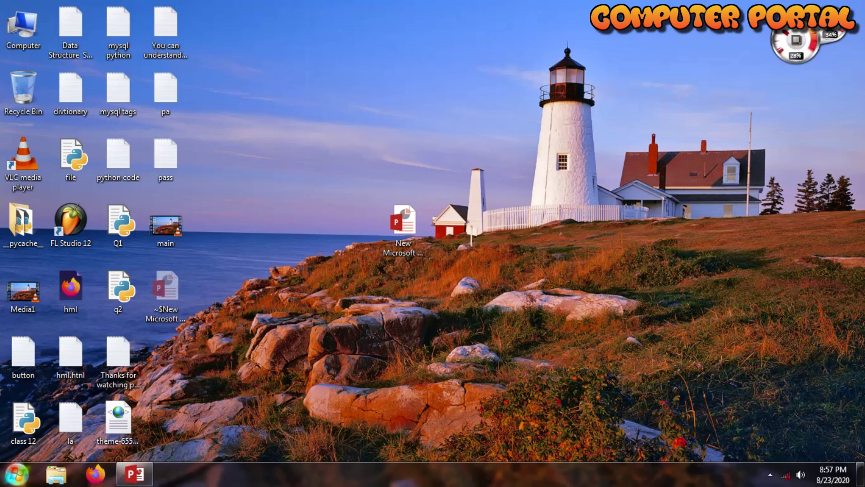
left_click(16, 473)
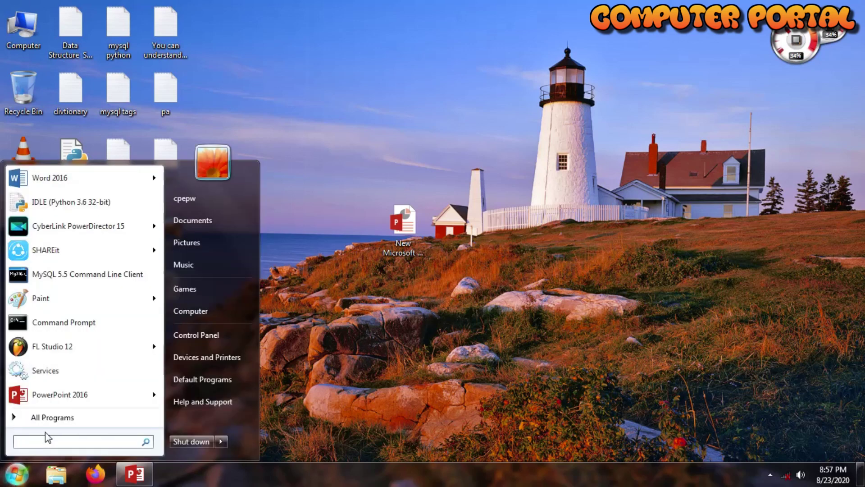
type("ser")
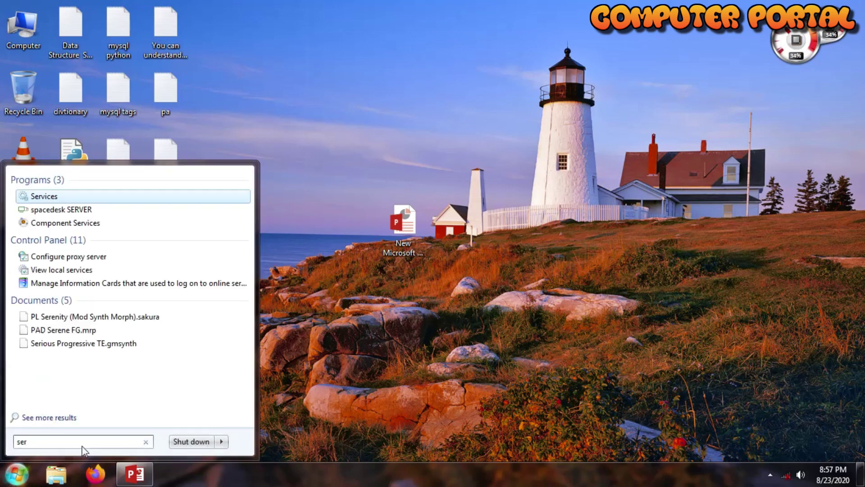
left_click(53, 193)
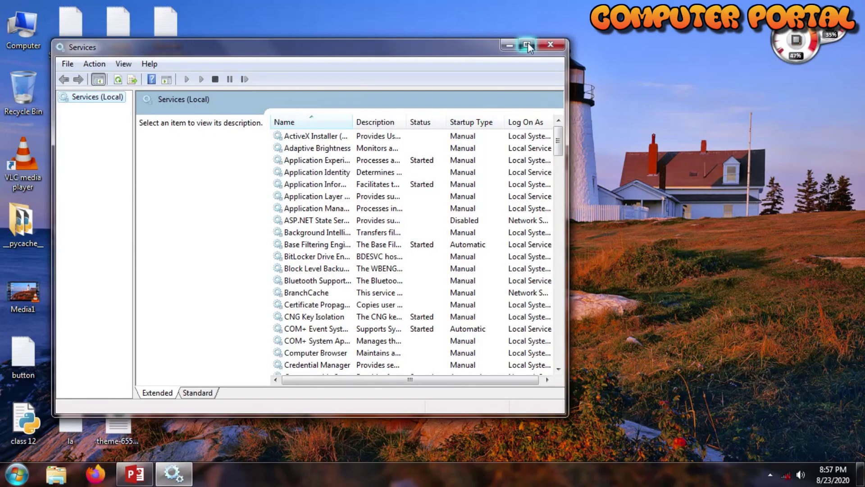
Maximize the Services window and open the MySQL55 service's properties.
left_click(526, 43)
left_click_drag(858, 130, 835, 262)
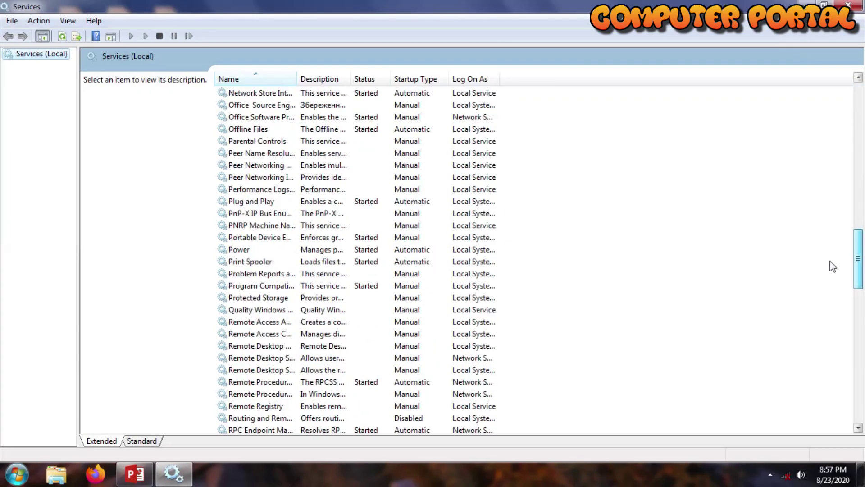
scroll(833, 201, "up", 10)
double_click(224, 322)
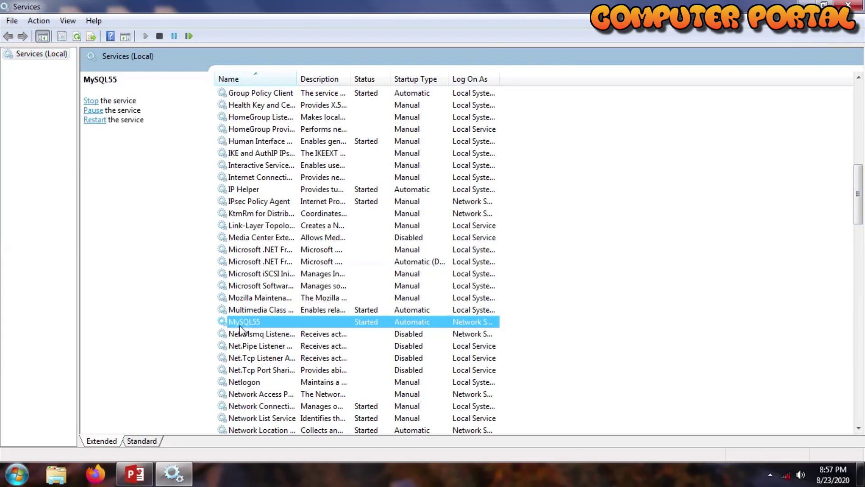
Keep MySQL55's startup type at Automatic, apply and confirm it, then close Services.
left_click(426, 223)
left_click(427, 225)
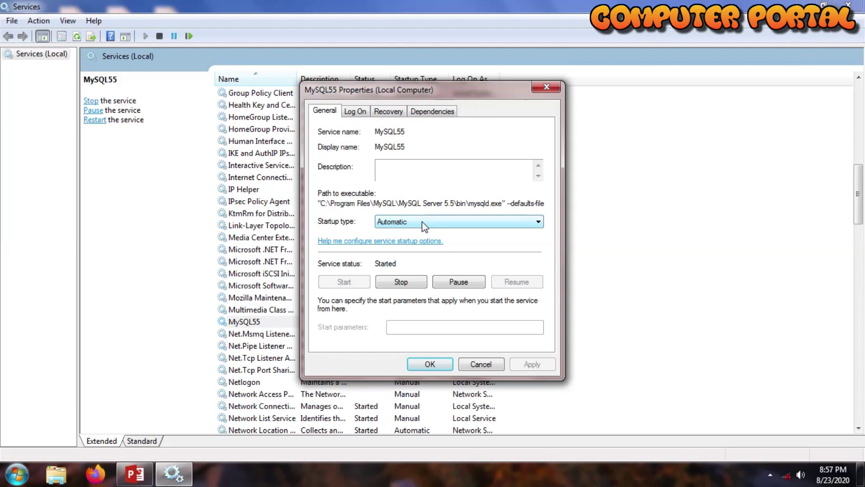
left_click(422, 221)
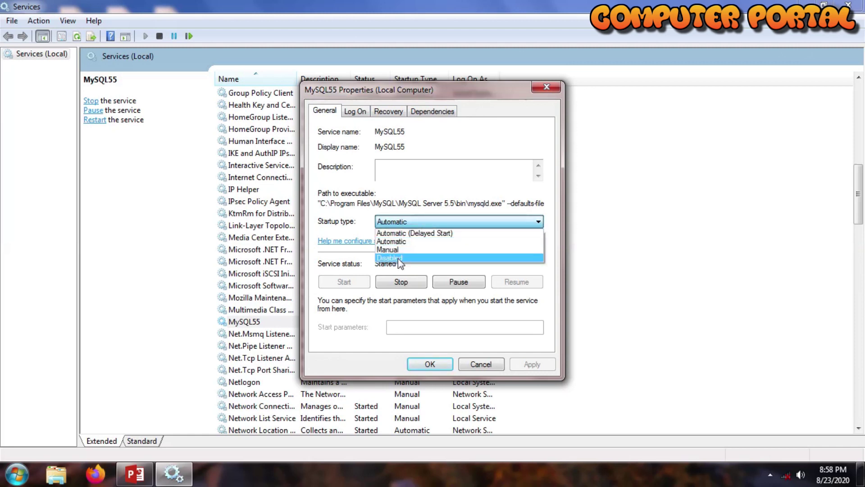
left_click(395, 243)
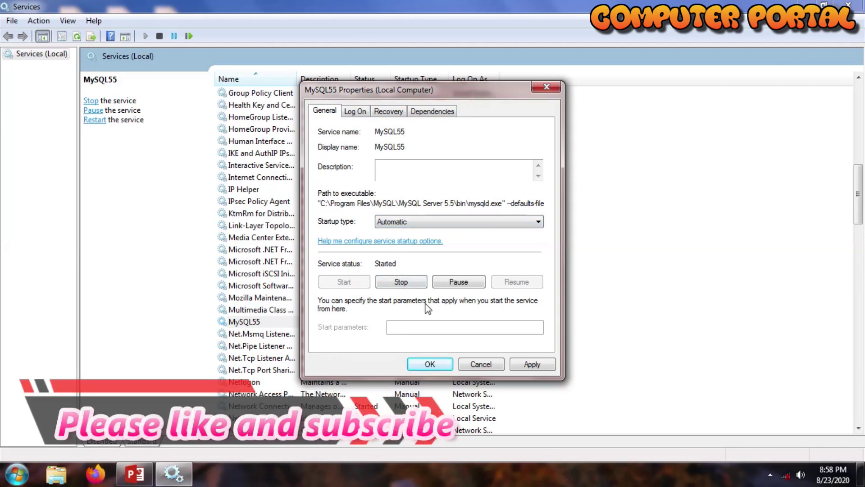
left_click(530, 364)
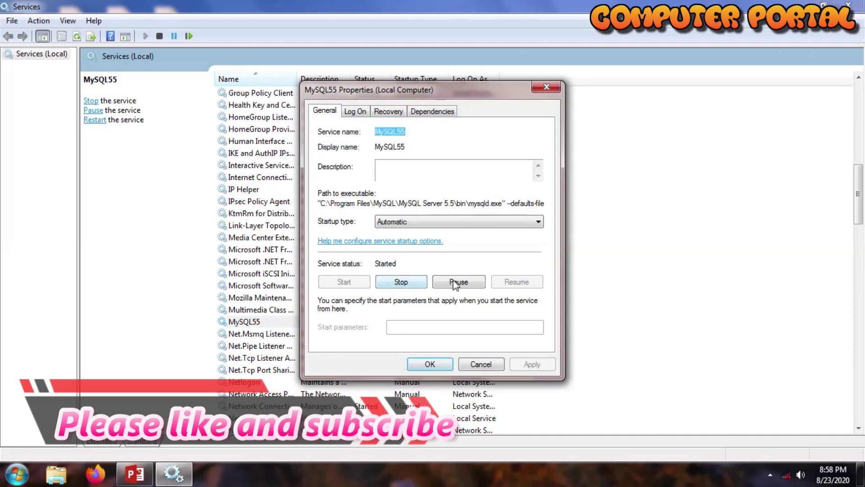
left_click(430, 364)
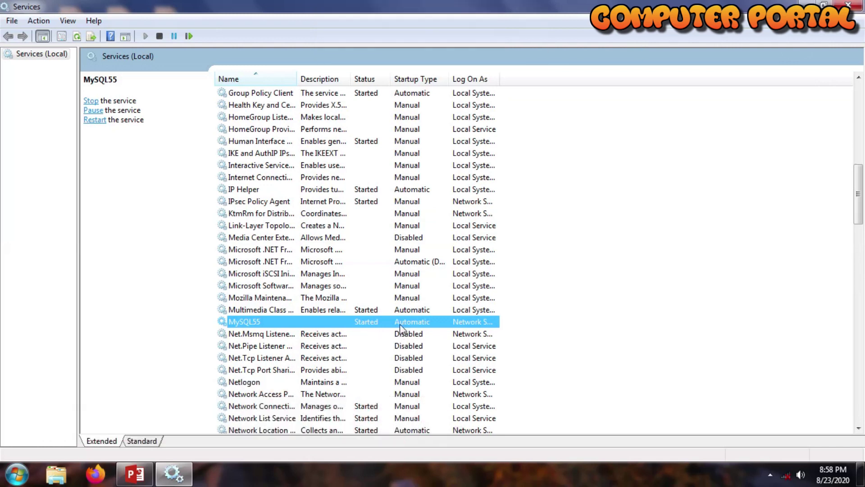
left_click(847, 4)
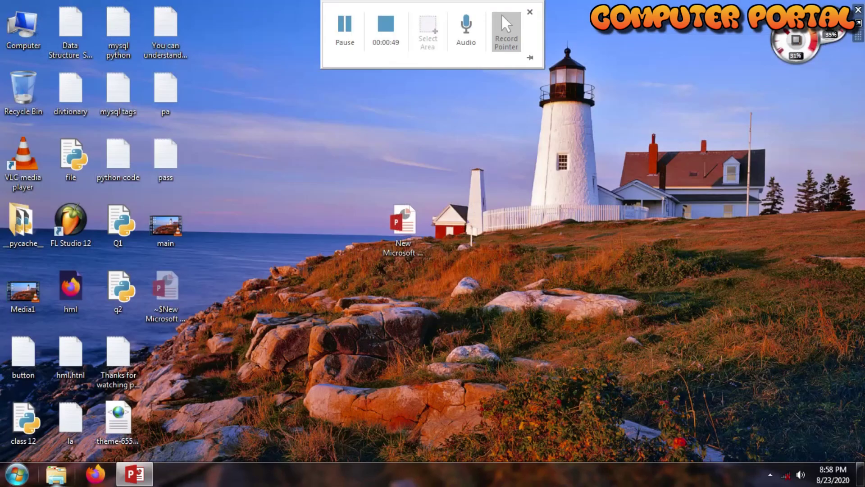
Launch the MySQL 5.5 Command Line Client from Start and log in with the new root password.
left_click(17, 474)
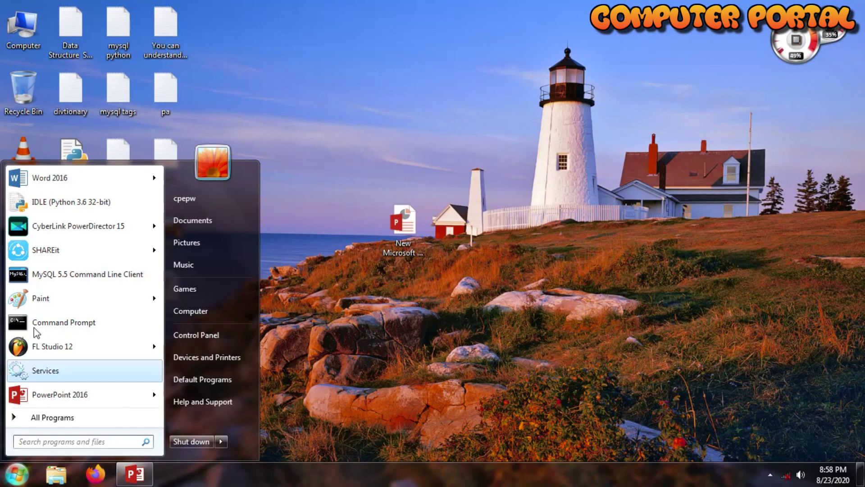
left_click(84, 277)
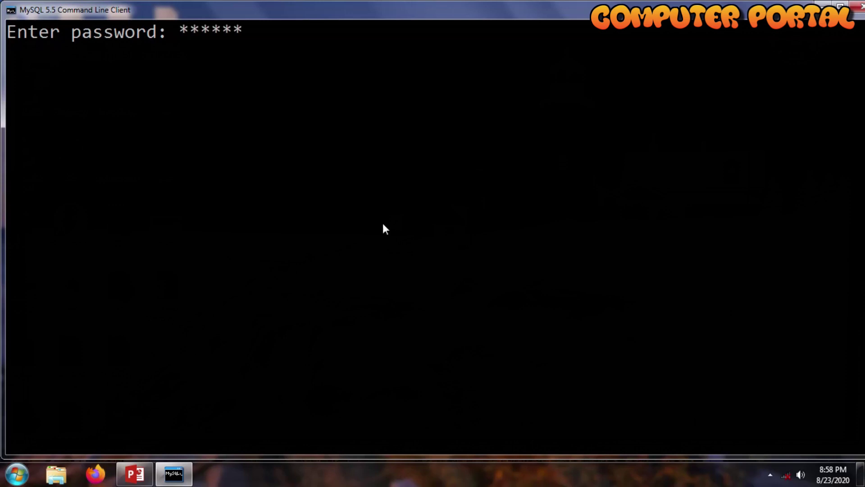
key("Return")
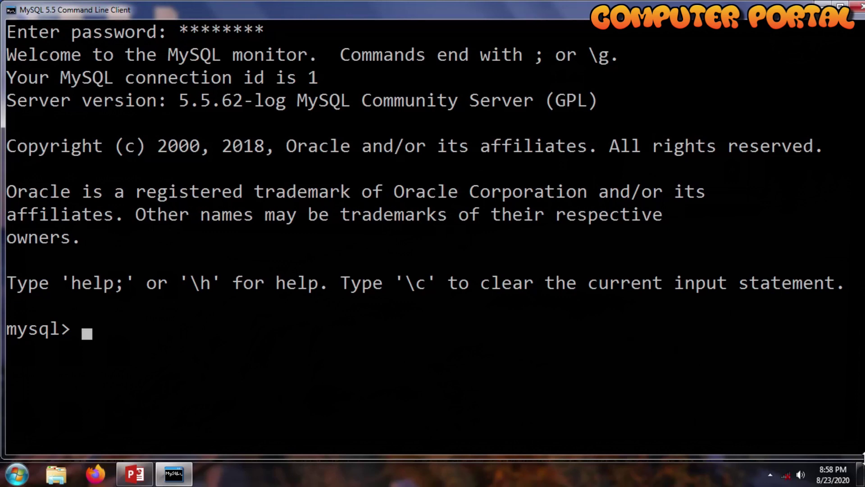
mouse_move(860, 471)
right_click(561, 338)
left_click(585, 229)
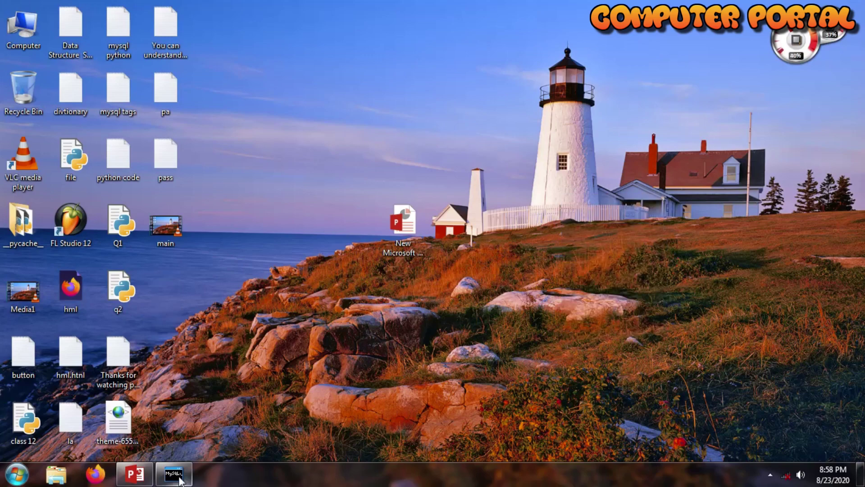
right_click(561, 194)
left_click(597, 232)
right_click(560, 194)
left_click(599, 231)
right_click(561, 194)
left_click(593, 230)
right_click(560, 194)
left_click(599, 231)
right_click(560, 194)
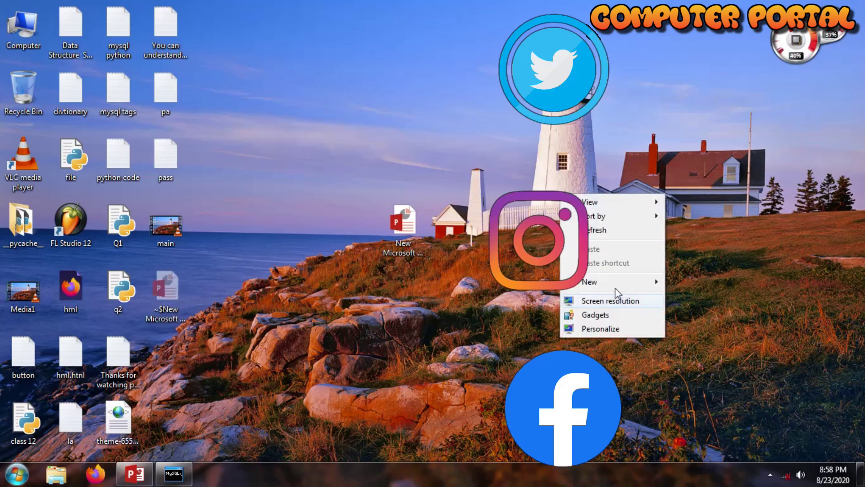
left_click(598, 231)
right_click(561, 194)
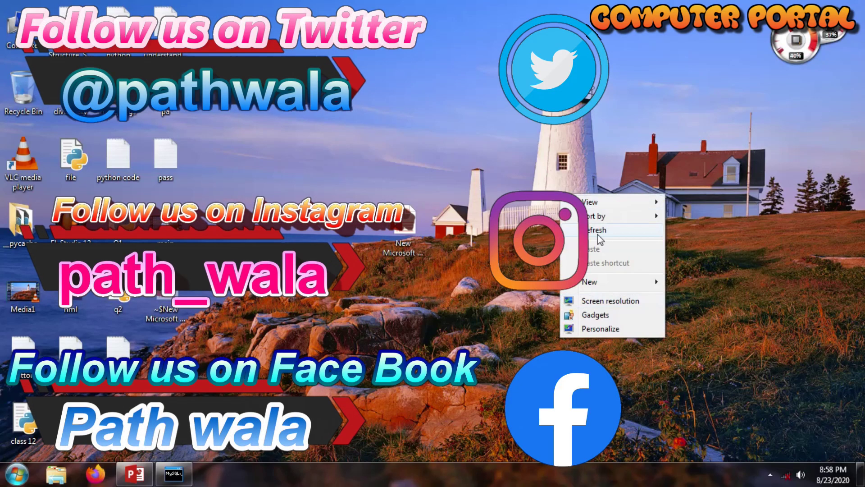
left_click(598, 231)
right_click(560, 194)
left_click(599, 231)
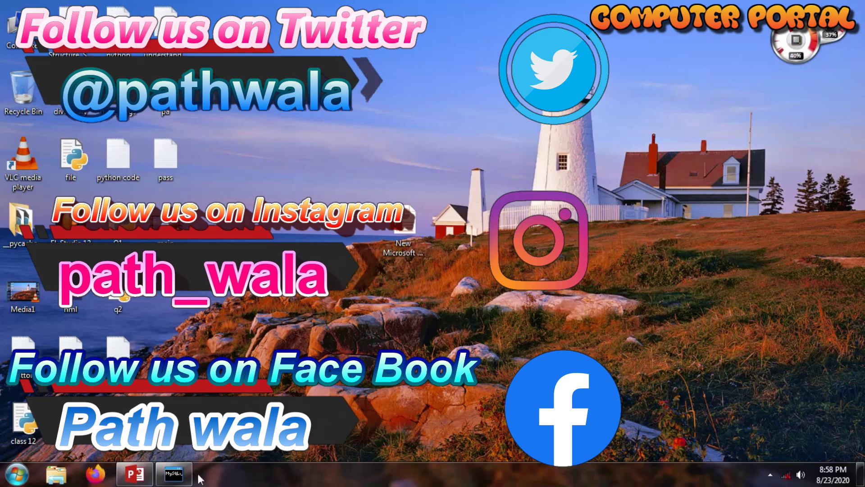
right_click(560, 195)
left_click(598, 231)
right_click(561, 195)
left_click(598, 231)
right_click(560, 194)
left_click(598, 231)
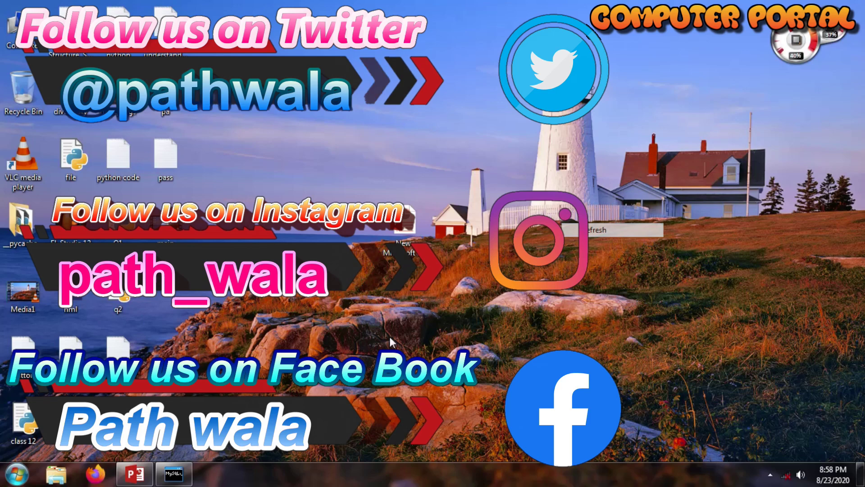
right_click(560, 194)
left_click(599, 231)
right_click(560, 195)
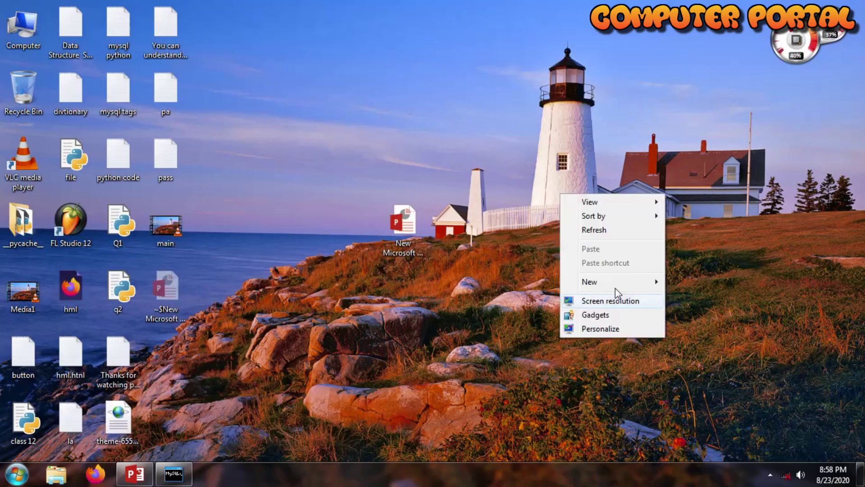